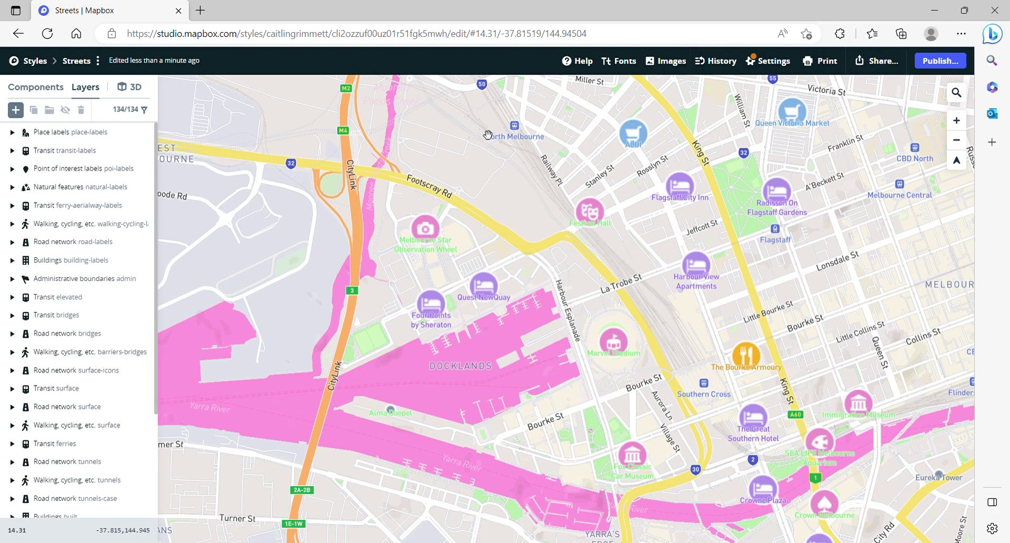
Revert the Streets style to the Start entry of its edit history.
click(715, 60)
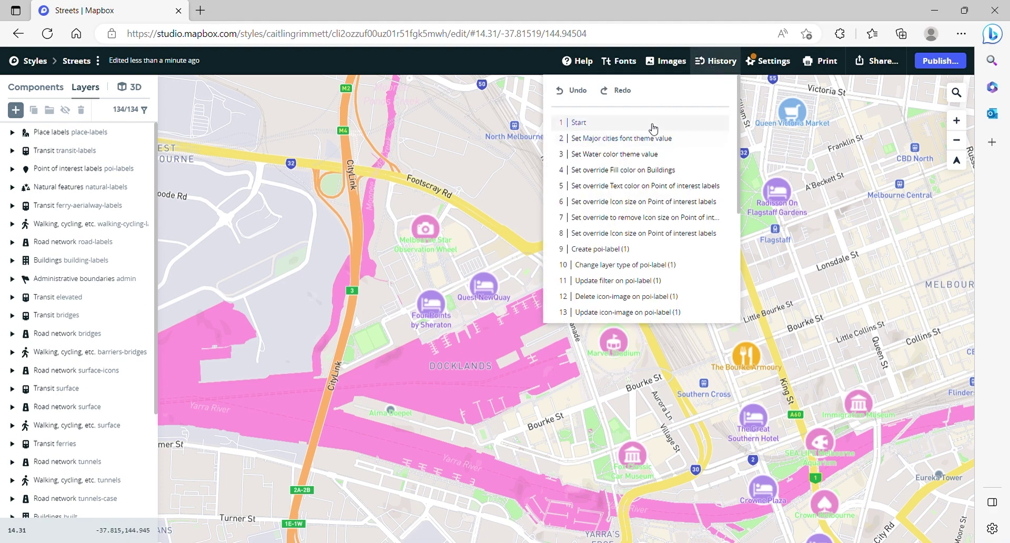
scroll(652, 131, down, 3)
scroll(668, 162, up, 3)
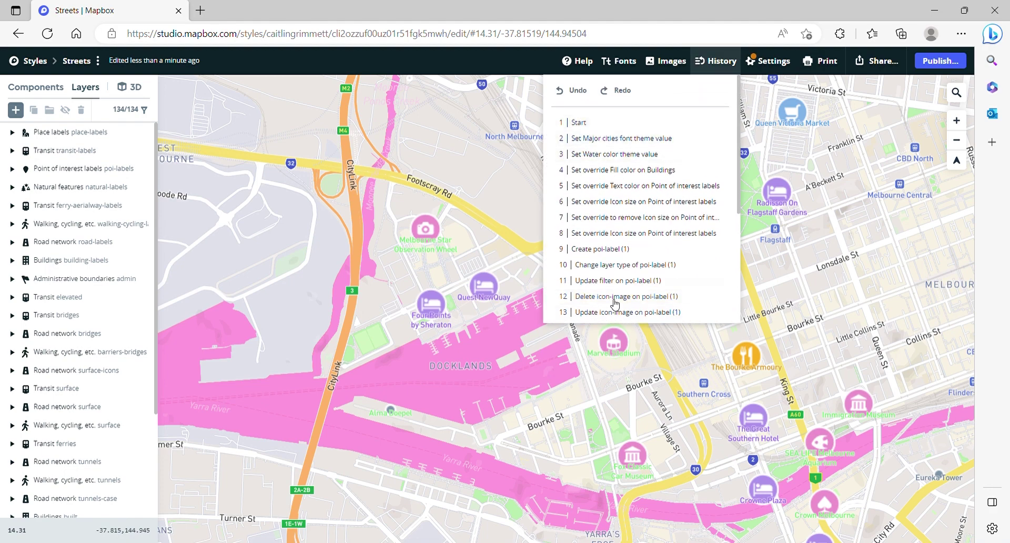
scroll(610, 285, down, 3)
scroll(610, 284, up, 3)
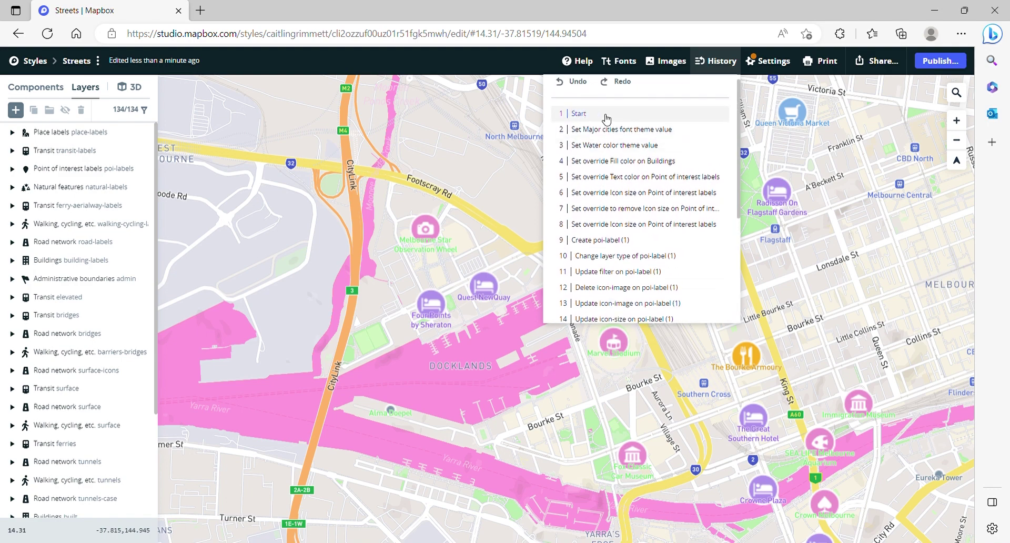
click(607, 117)
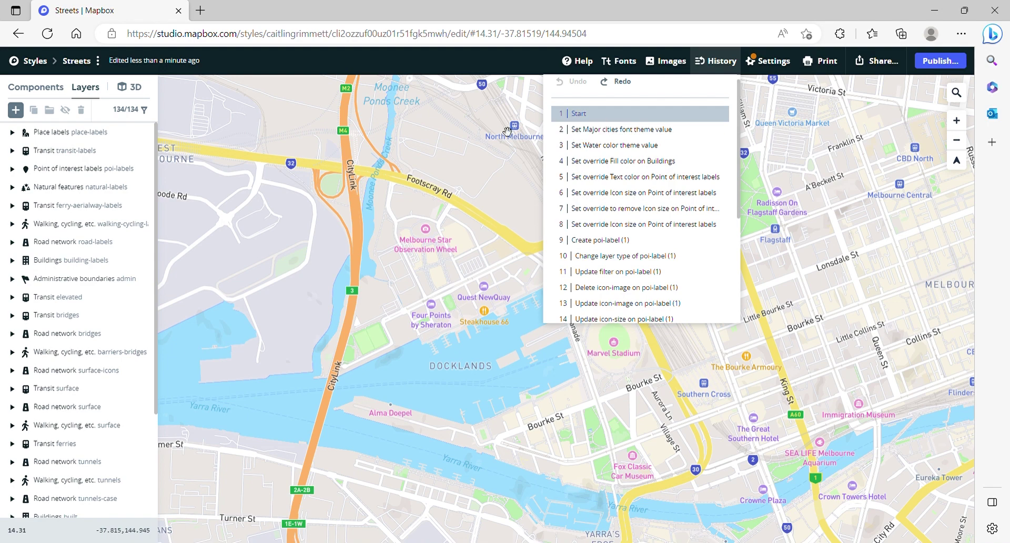
click(473, 133)
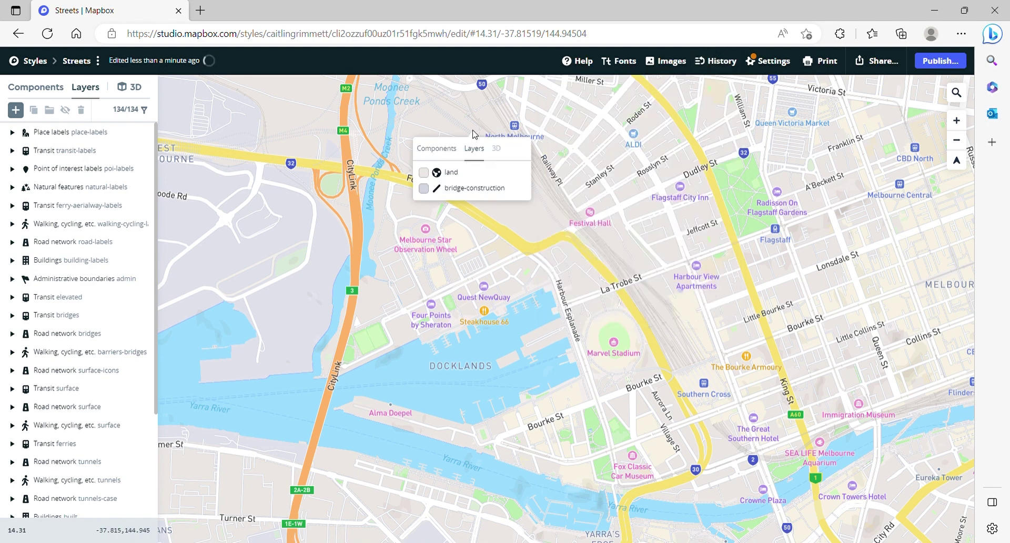
click(386, 145)
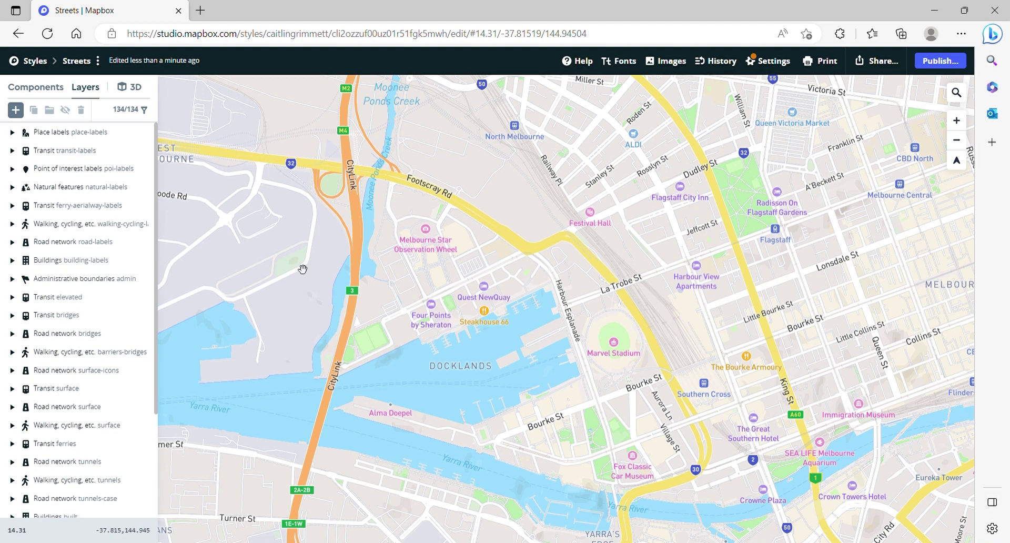
Add a new layer to the style and inspect the available map data around Docklands and the Yarra River.
click(17, 112)
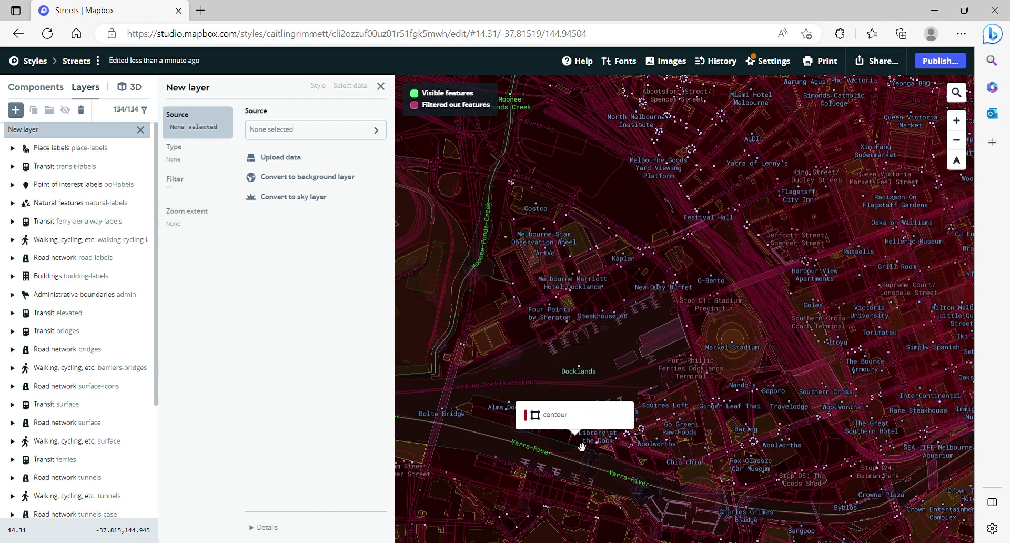
scroll(605, 500, up, 4)
scroll(626, 490, up, 3)
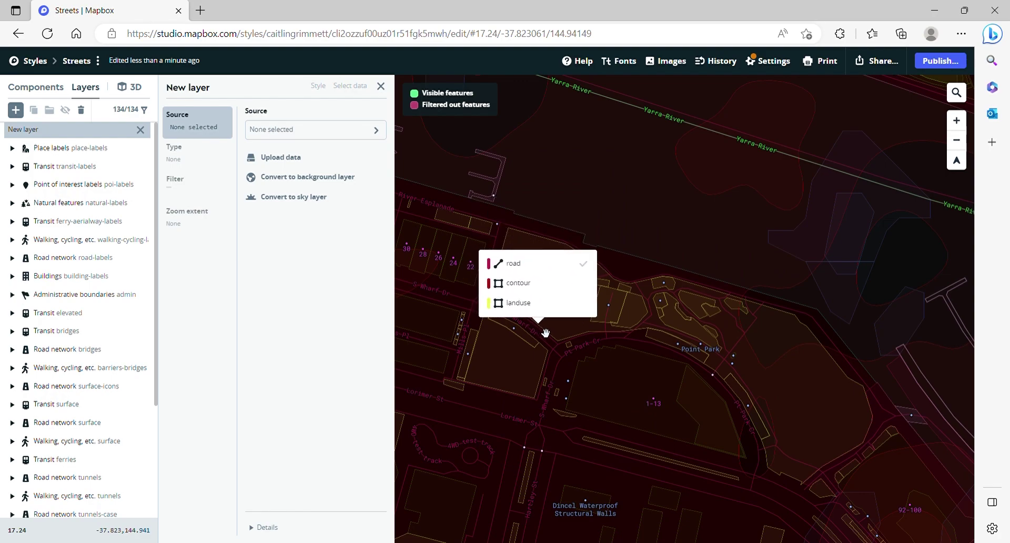
scroll(623, 386, down, 5)
scroll(623, 387, down, 3)
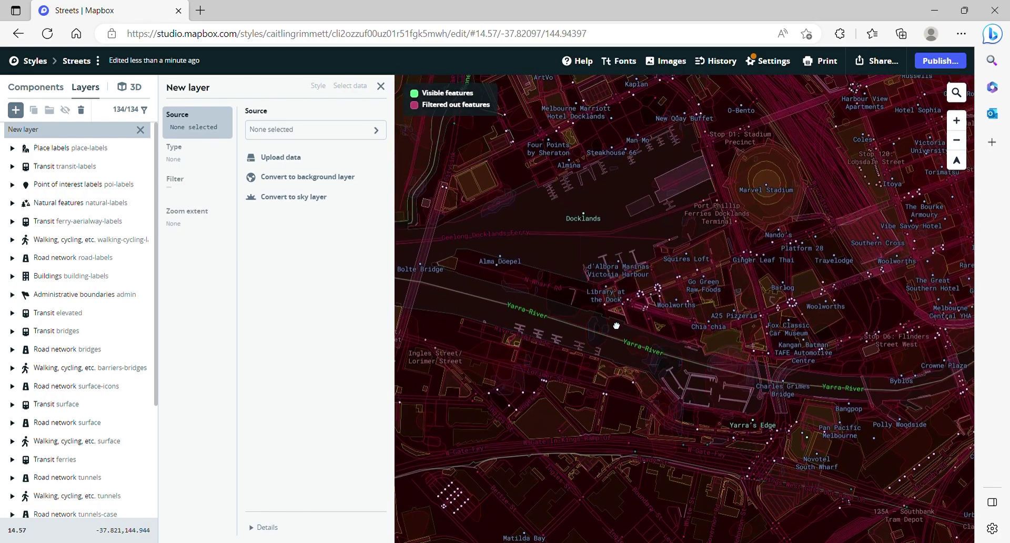
drag(625, 300, 582, 376)
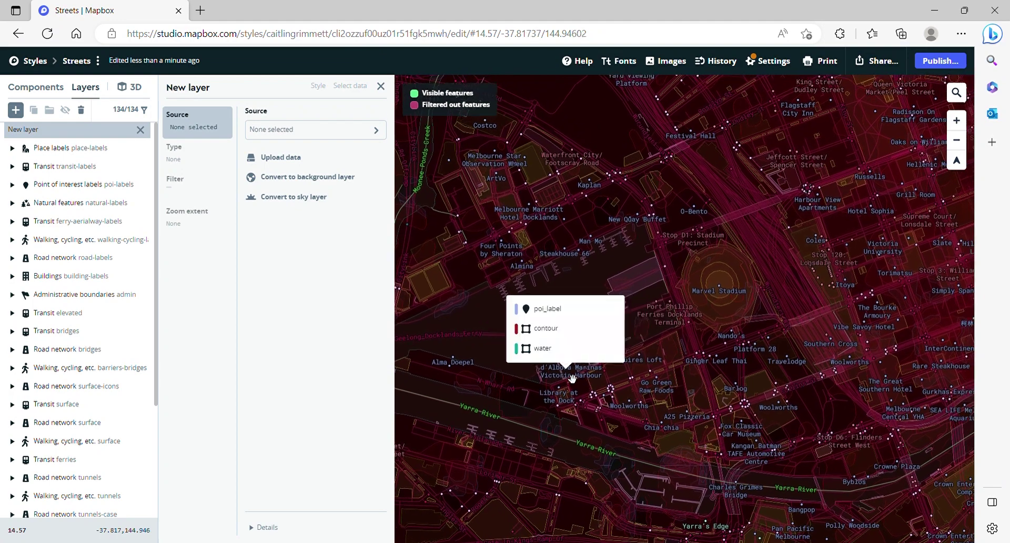
Set the new layer's source to poi_label from Mapbox Streets v8 and its type to Symbol.
click(271, 130)
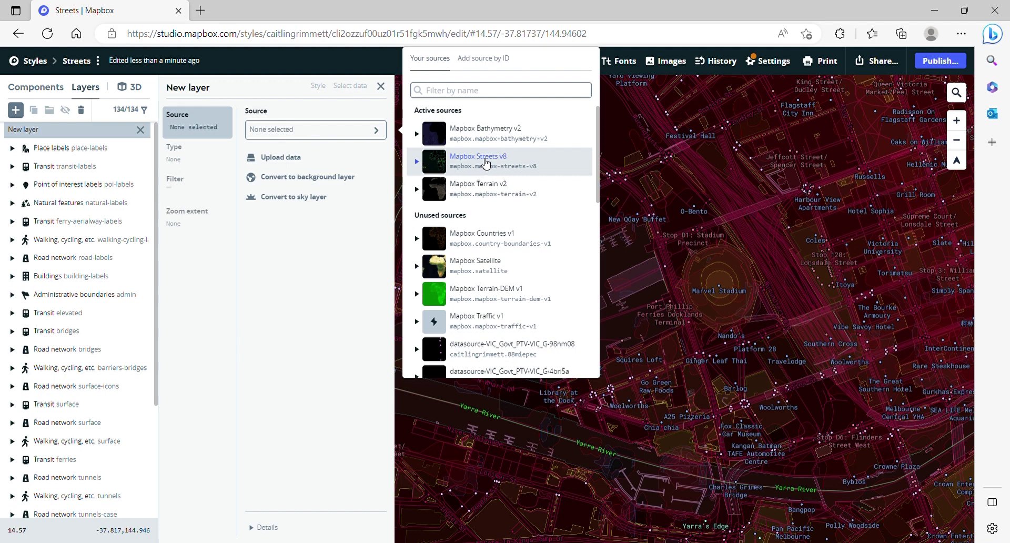
click(417, 163)
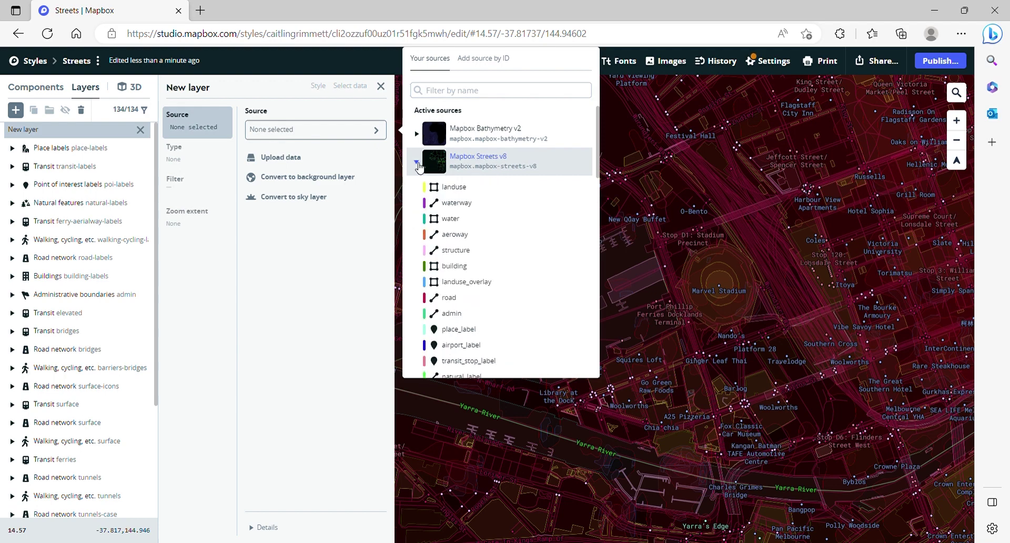
scroll(492, 230, down, 2)
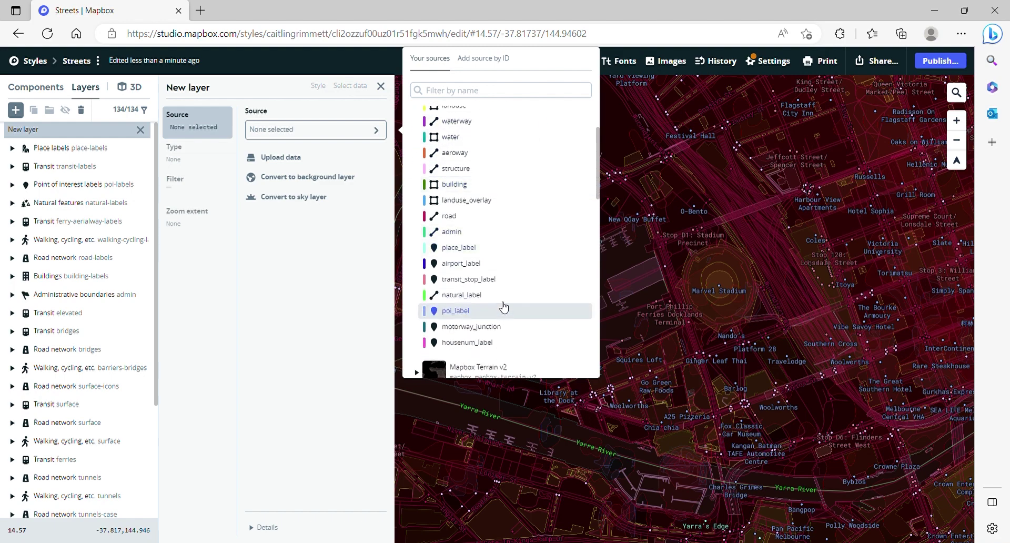
click(455, 310)
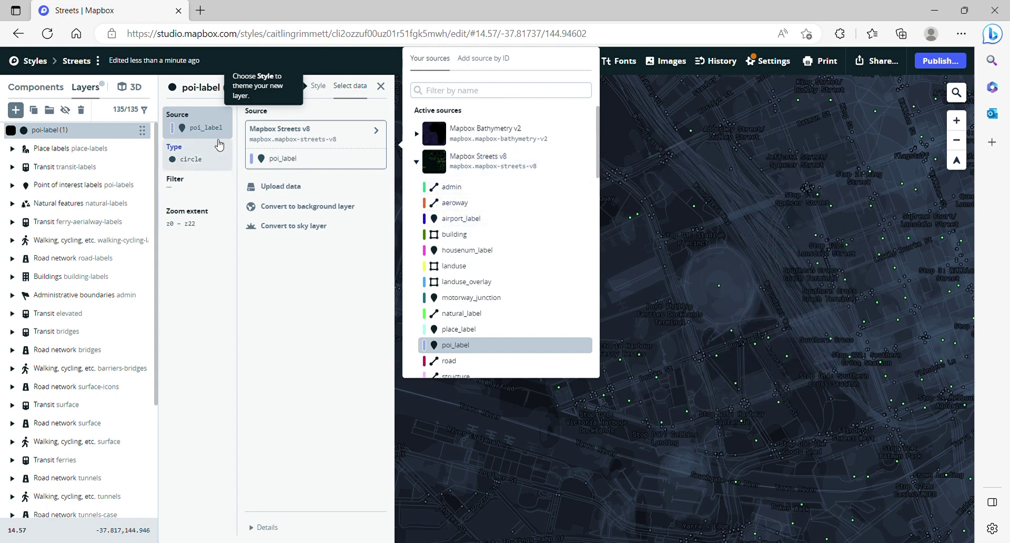
click(194, 158)
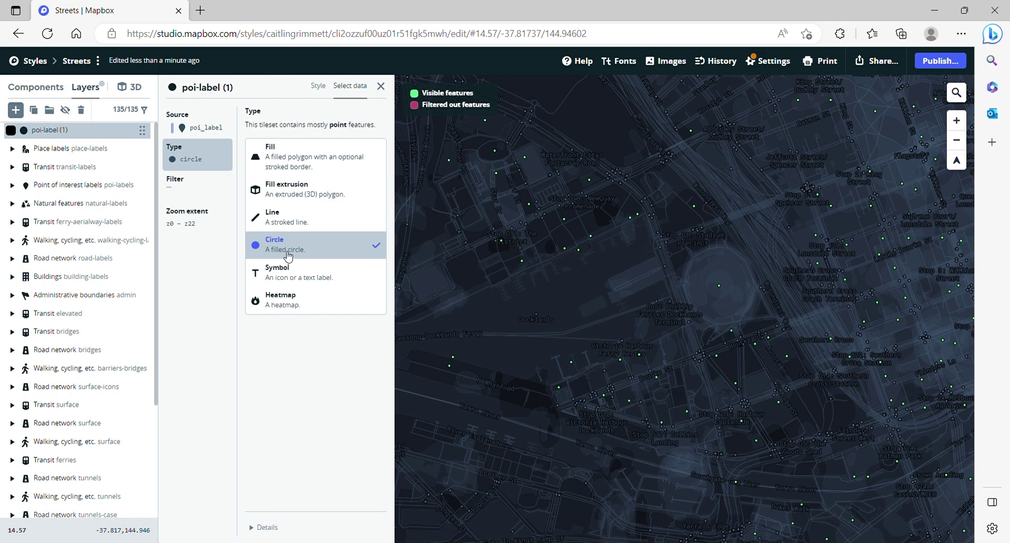
click(328, 271)
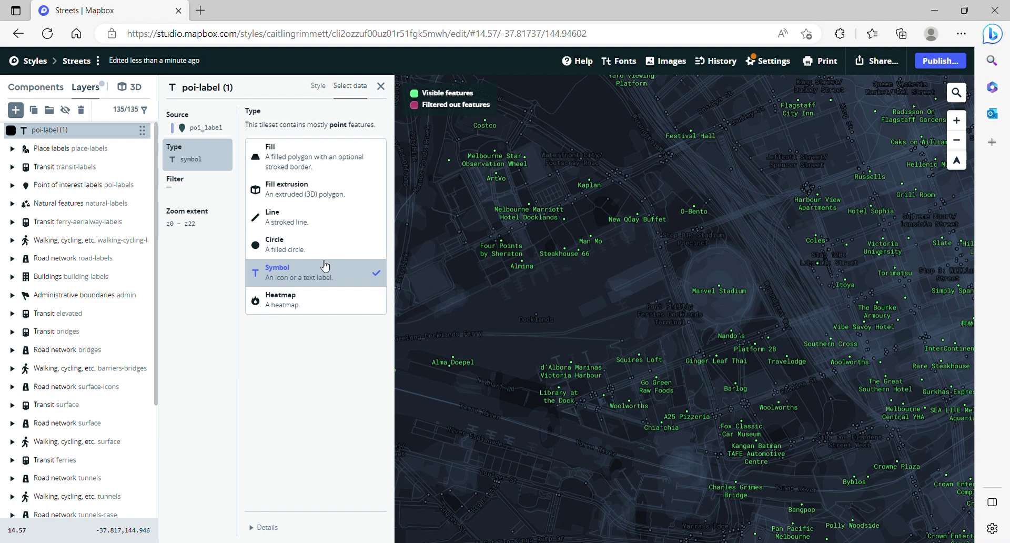
Create a filter on the poi_label layer so that only features whose category_en is Church are included.
click(199, 186)
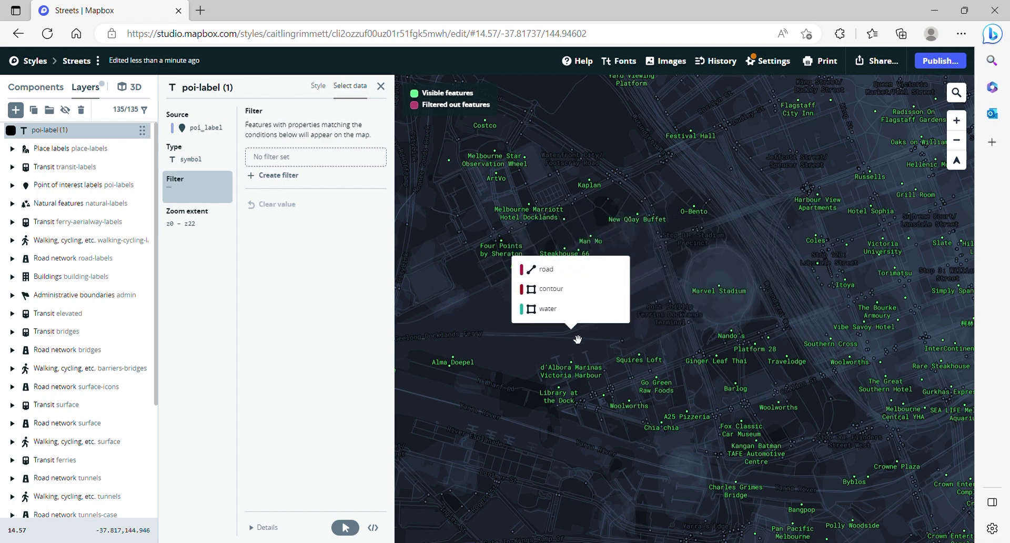
click(286, 179)
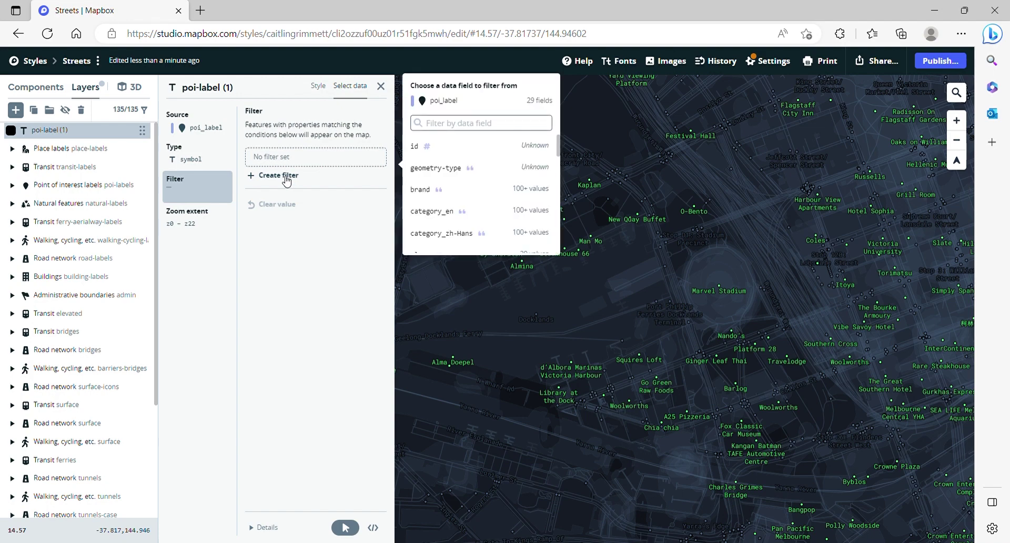
click(432, 212)
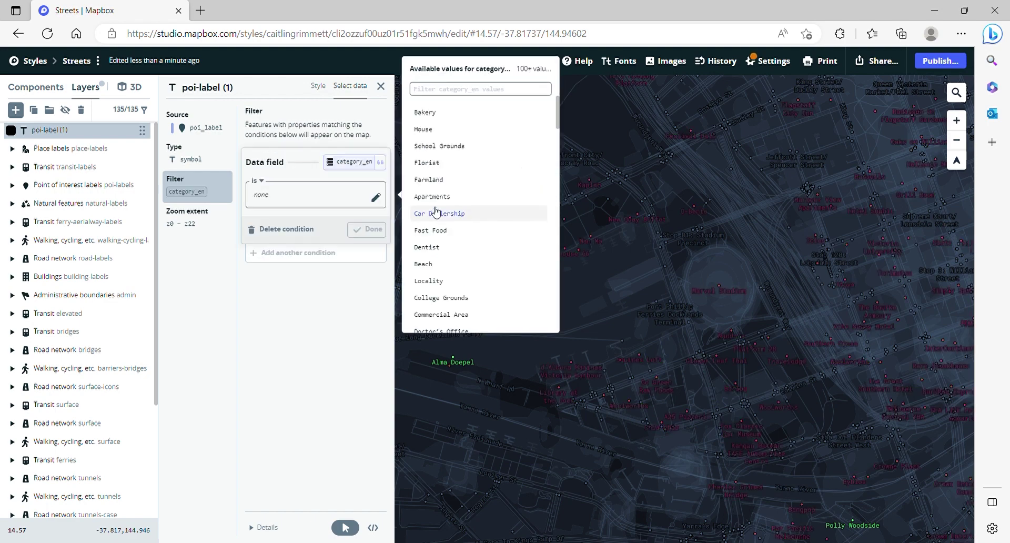
scroll(482, 210, down, 3)
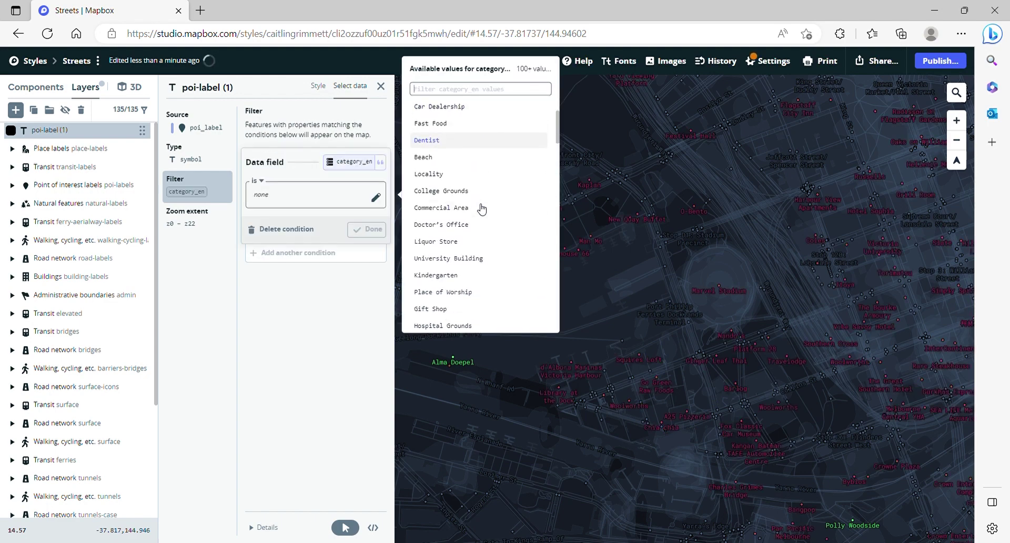
scroll(481, 209, down, 1)
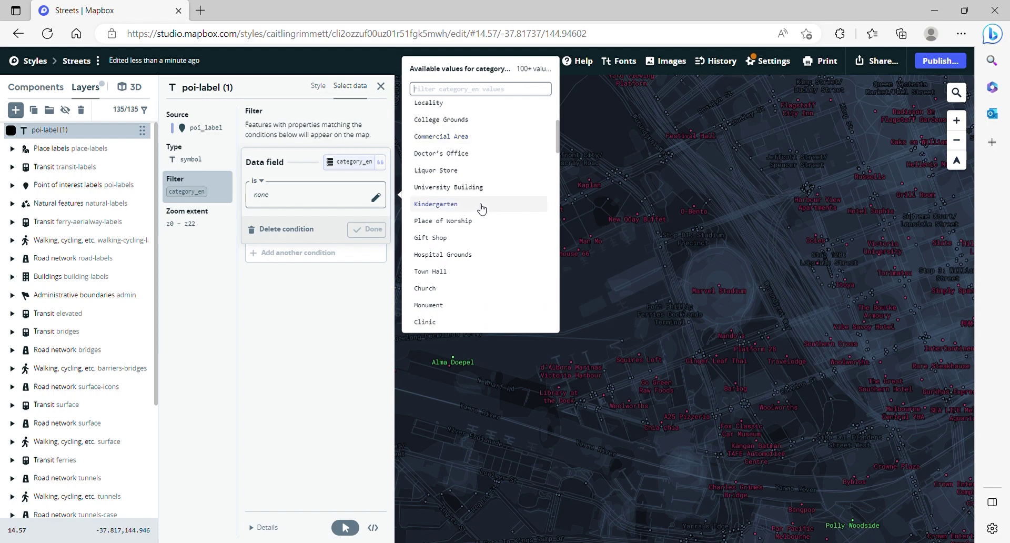
click(438, 289)
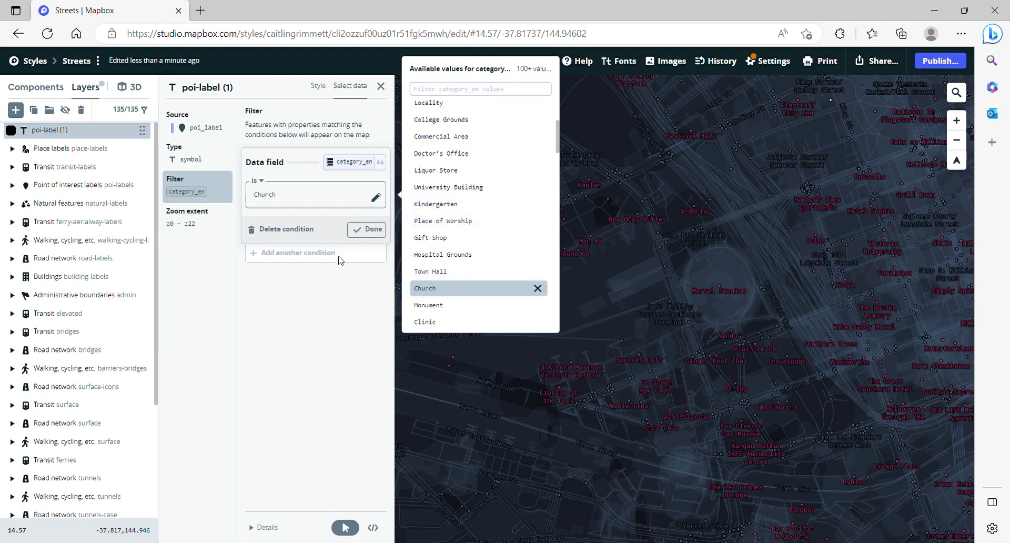
click(365, 231)
click(313, 158)
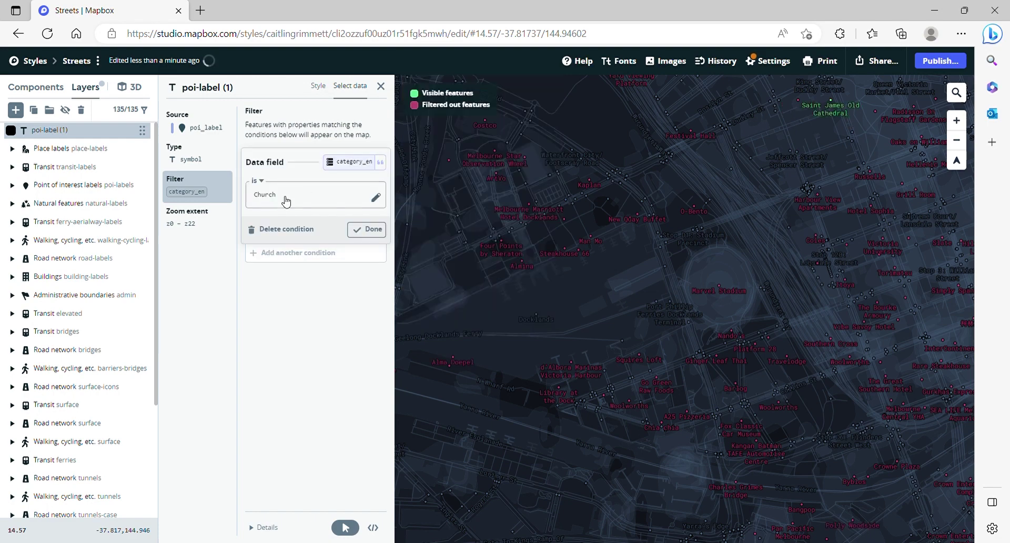
click(365, 230)
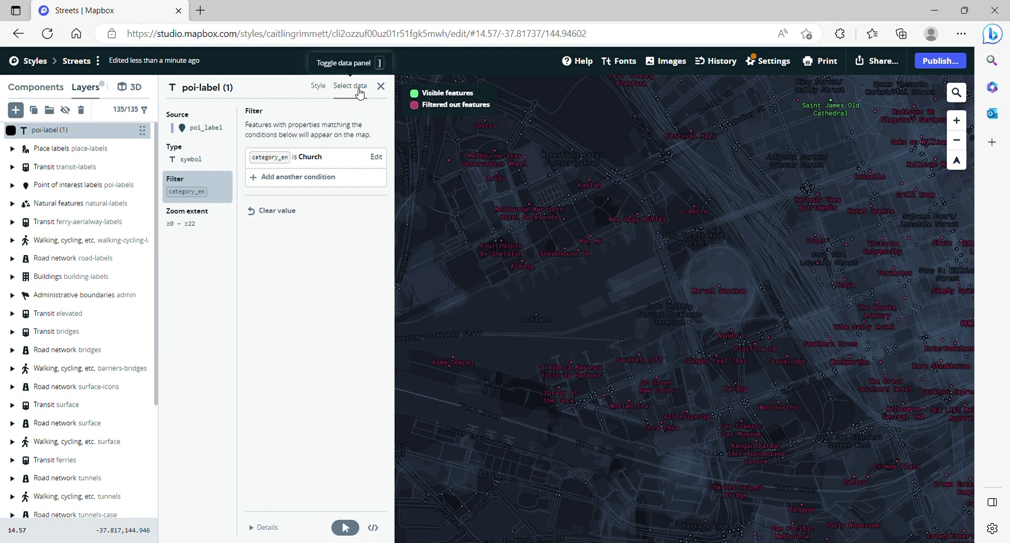
Style the church layer with the religious-christian icon image from the point of interest labels.
click(319, 94)
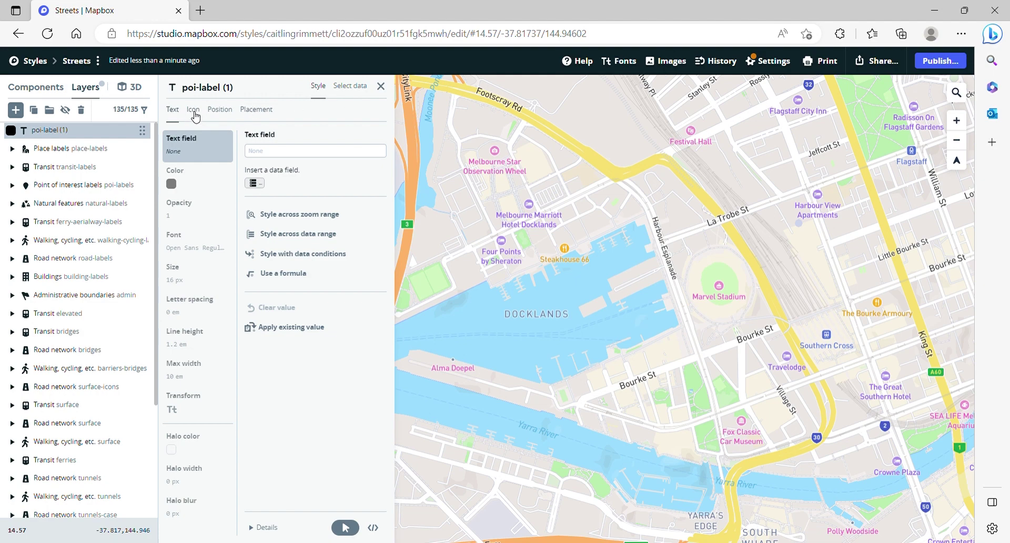
click(198, 113)
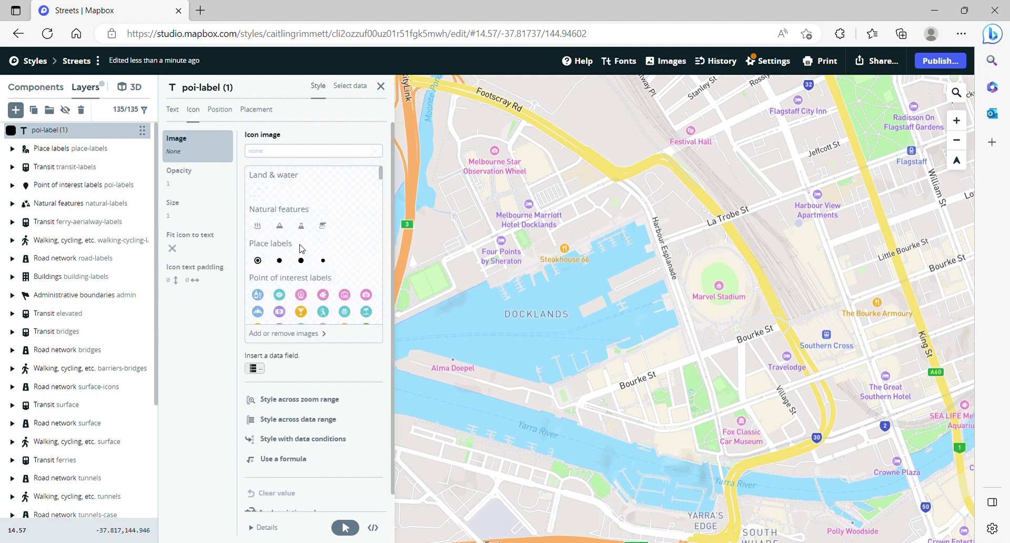
scroll(300, 249, down, 1)
scroll(301, 248, down, 6)
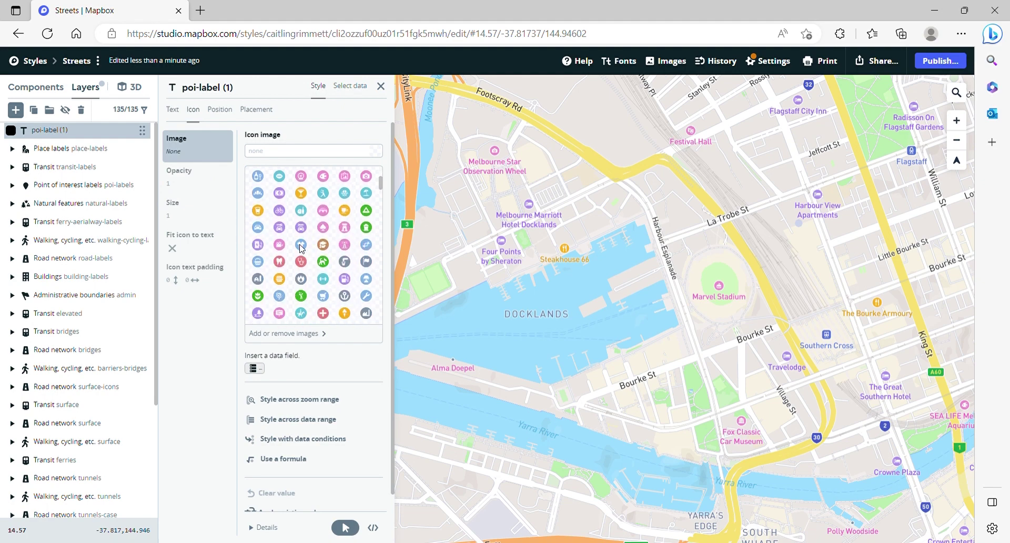
scroll(302, 248, down, 4)
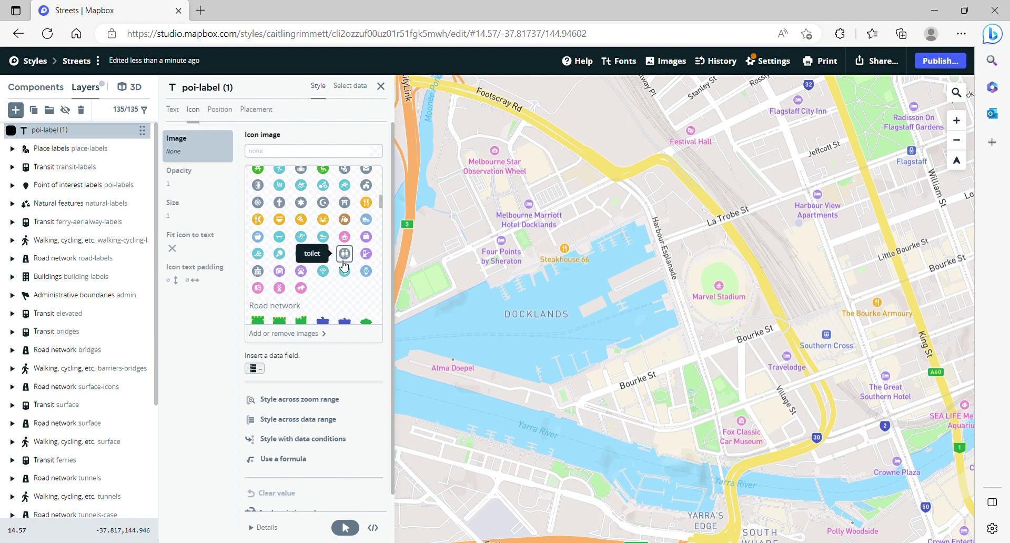
click(281, 203)
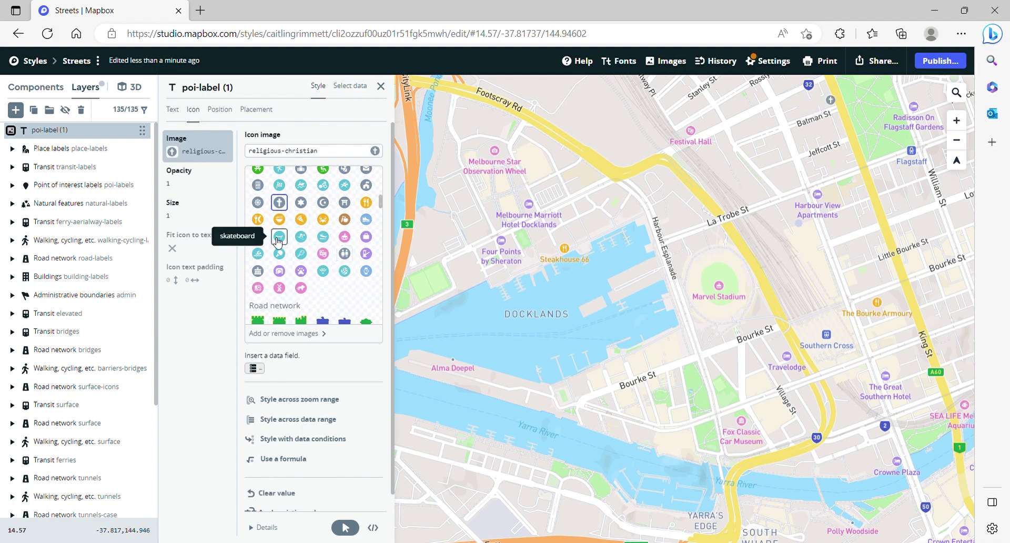
Set the icon size of the church layer to 3.
click(219, 180)
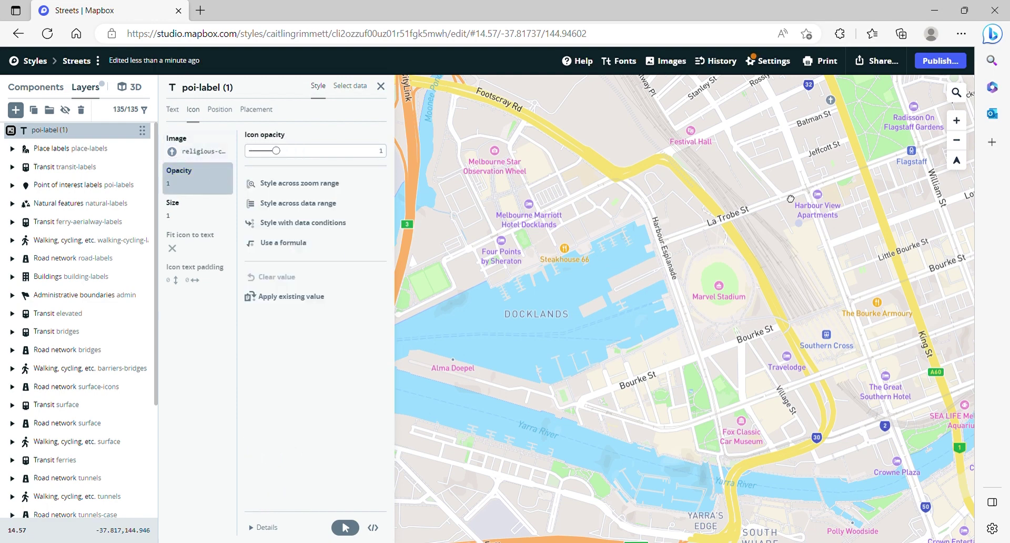
drag(798, 191, 644, 300)
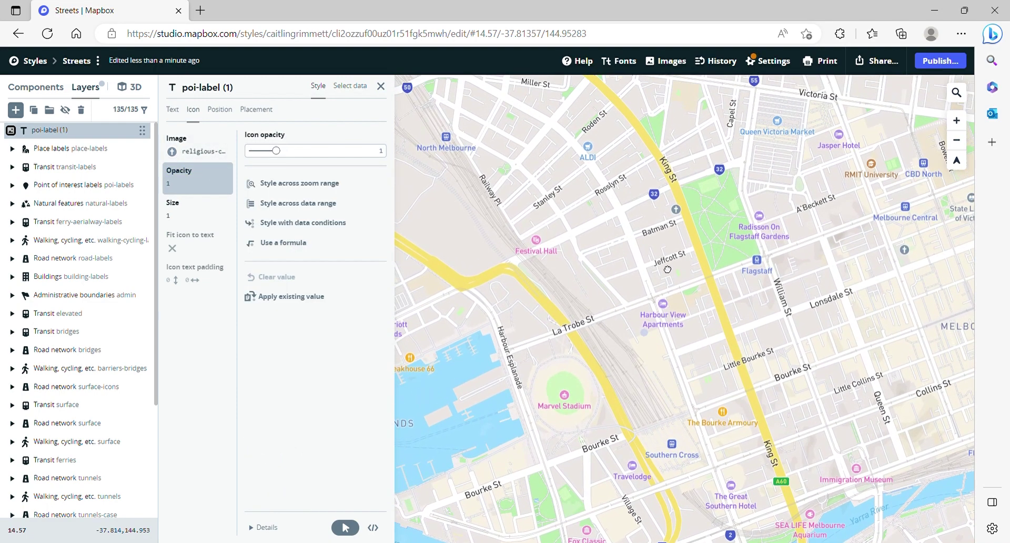
scroll(667, 269, up, 4)
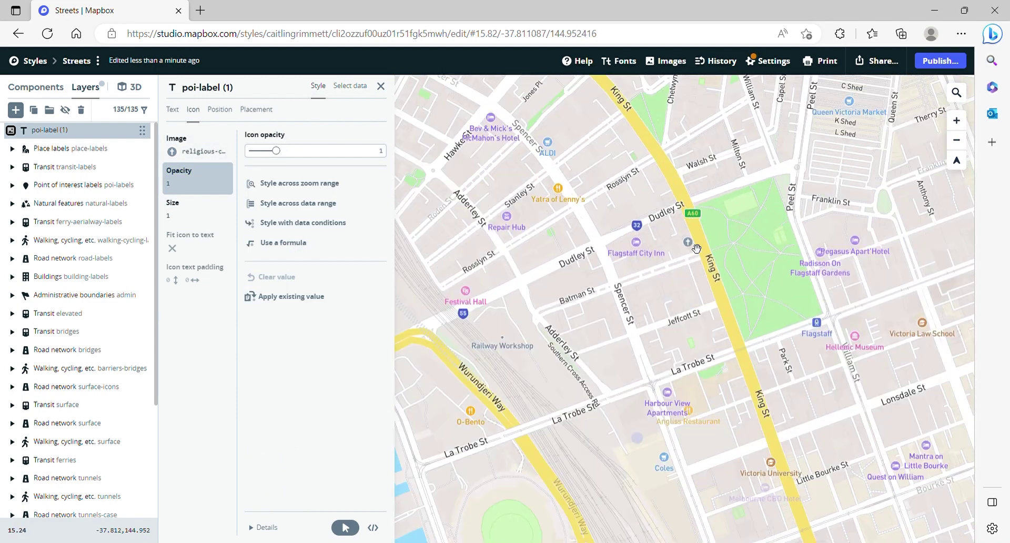
scroll(696, 249, down, 3)
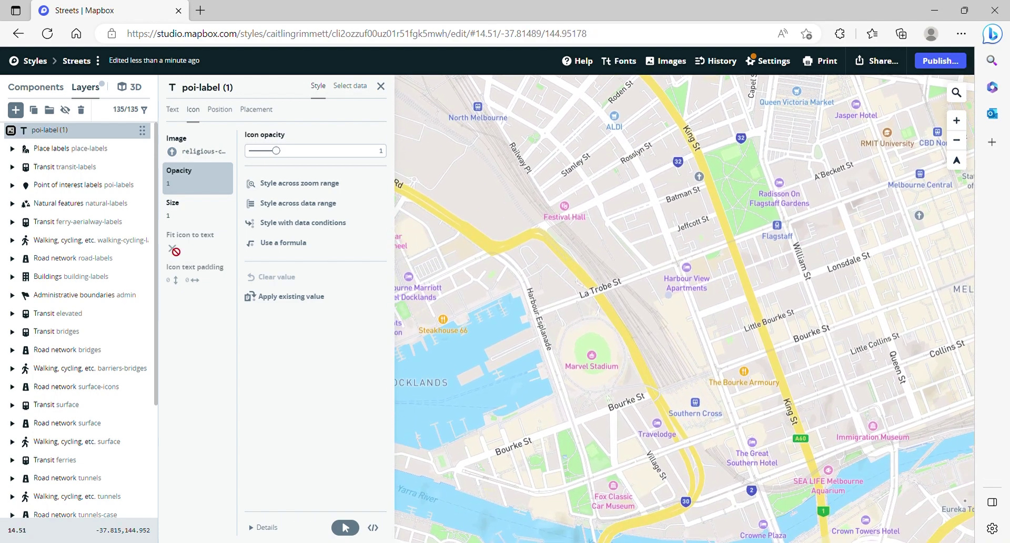
click(188, 209)
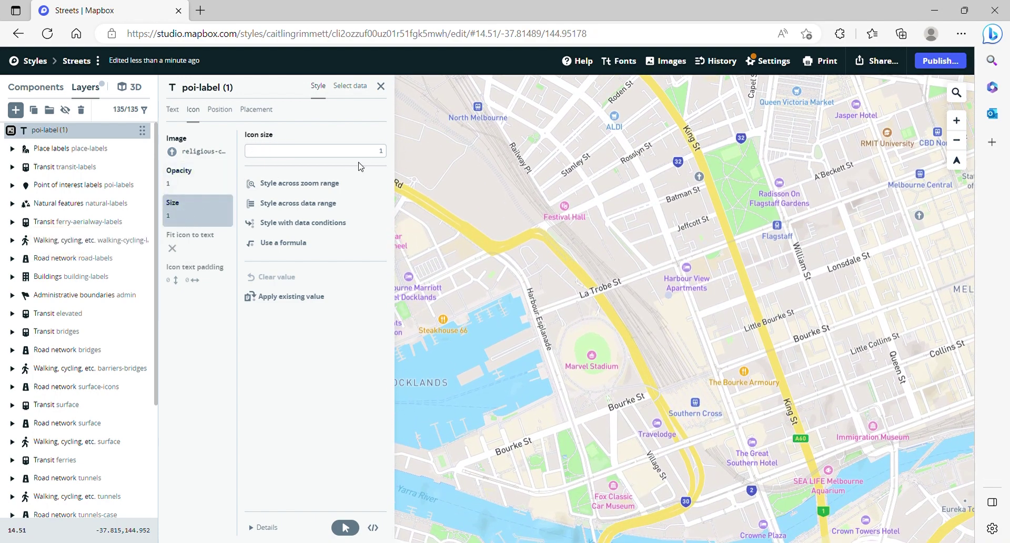
double_click(383, 152)
text(3)
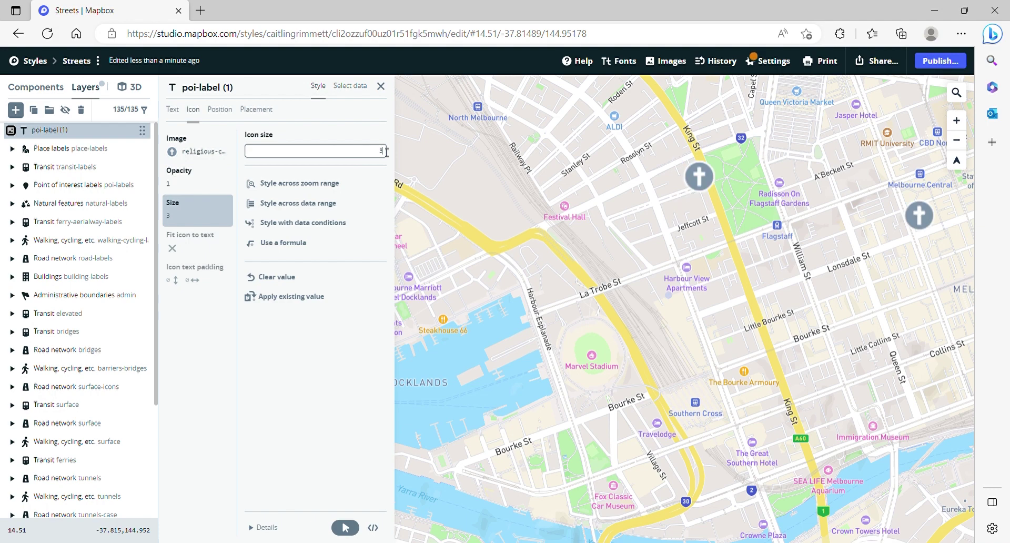
Set the church layer's icon size to 2 and close its settings.
text(2)
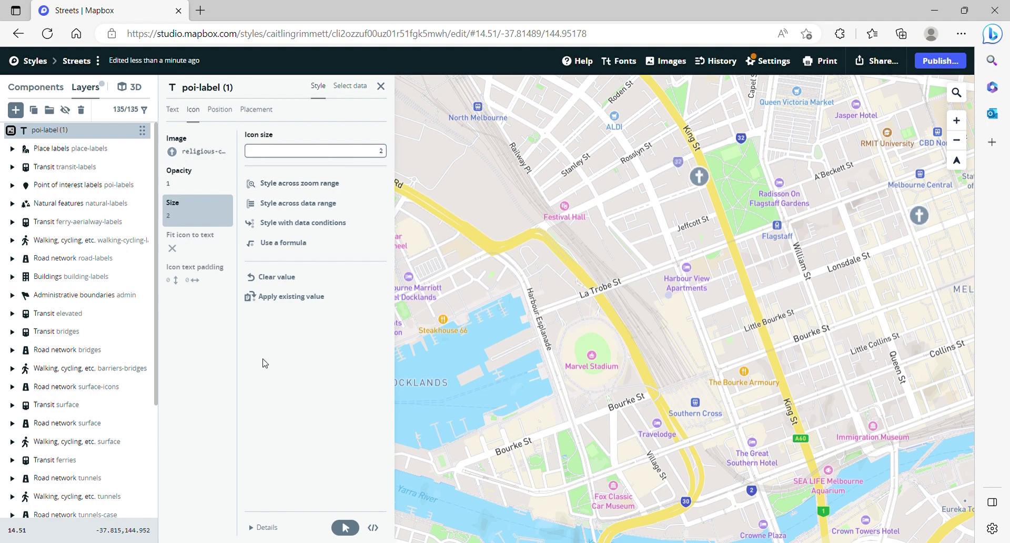
click(264, 363)
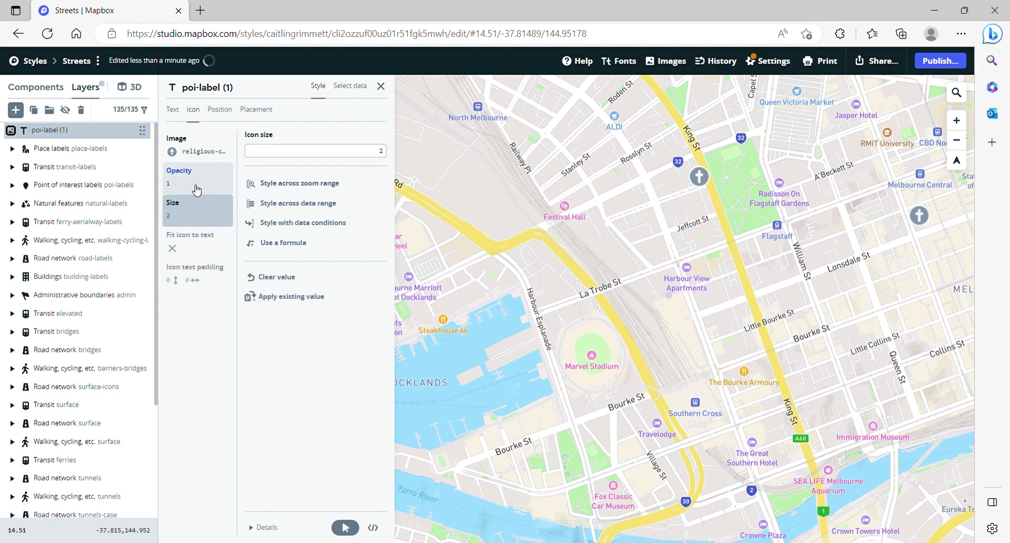
click(381, 86)
drag(509, 266, 489, 240)
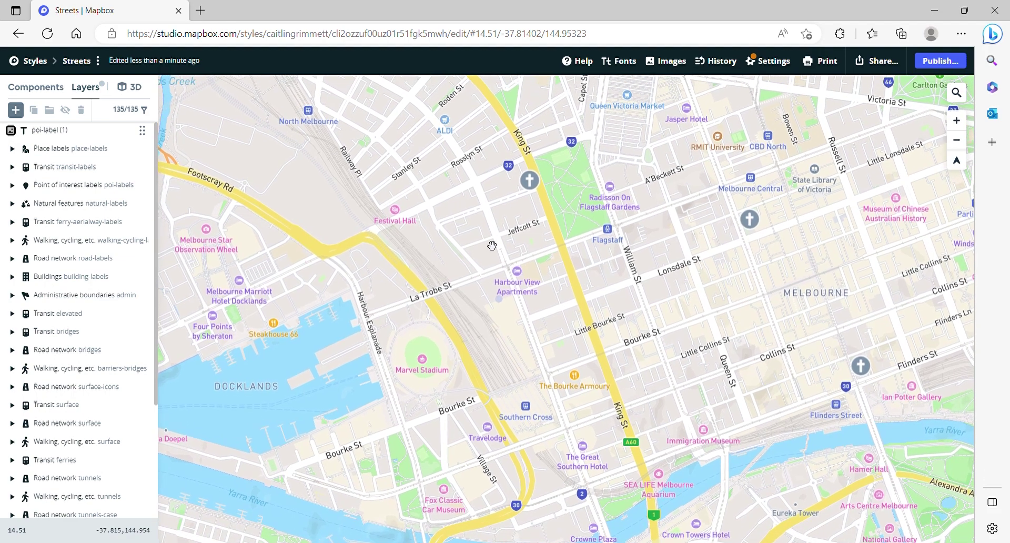
Add a new layer that uses the road data from Mapbox Streets v8 as its source.
click(16, 110)
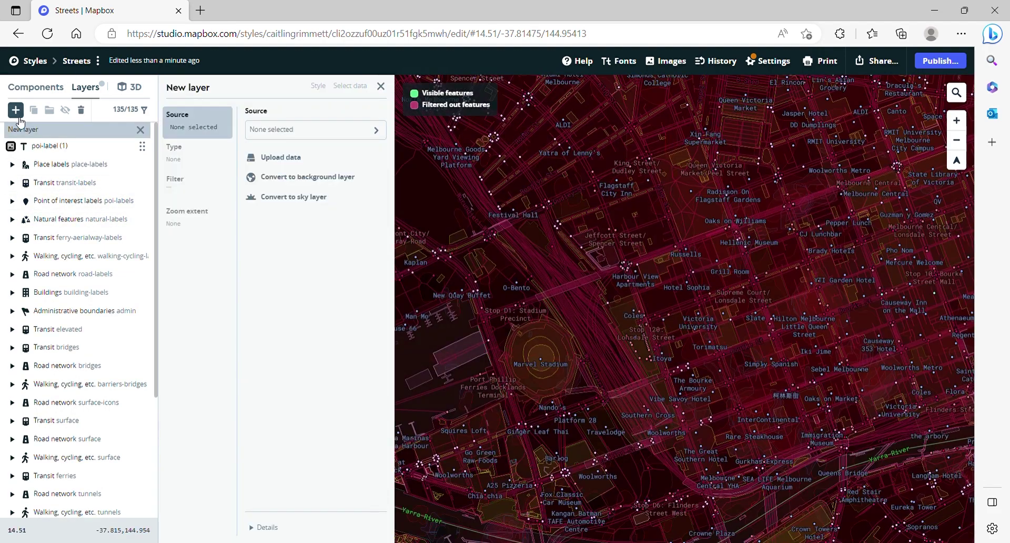
click(360, 133)
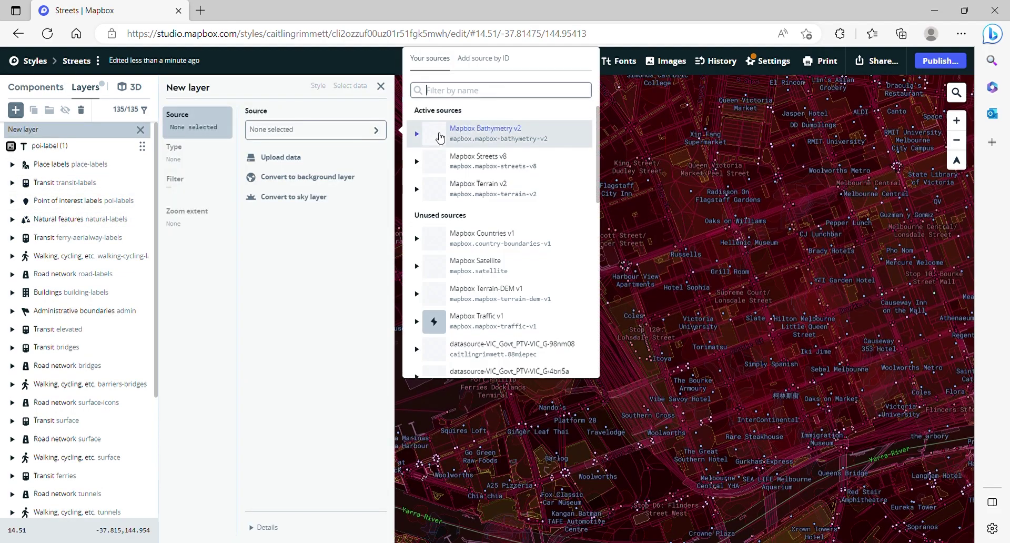
click(416, 168)
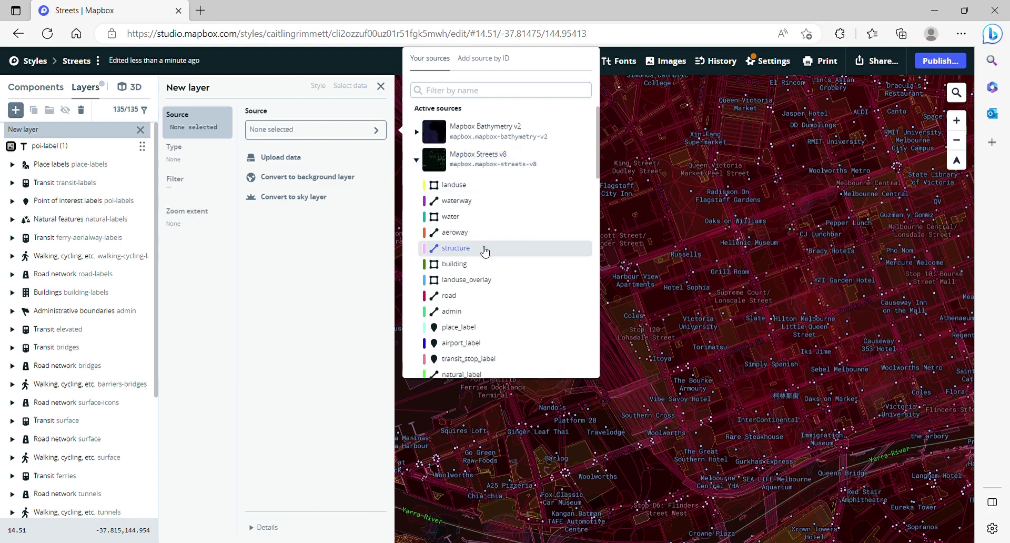
scroll(483, 251, down, 1)
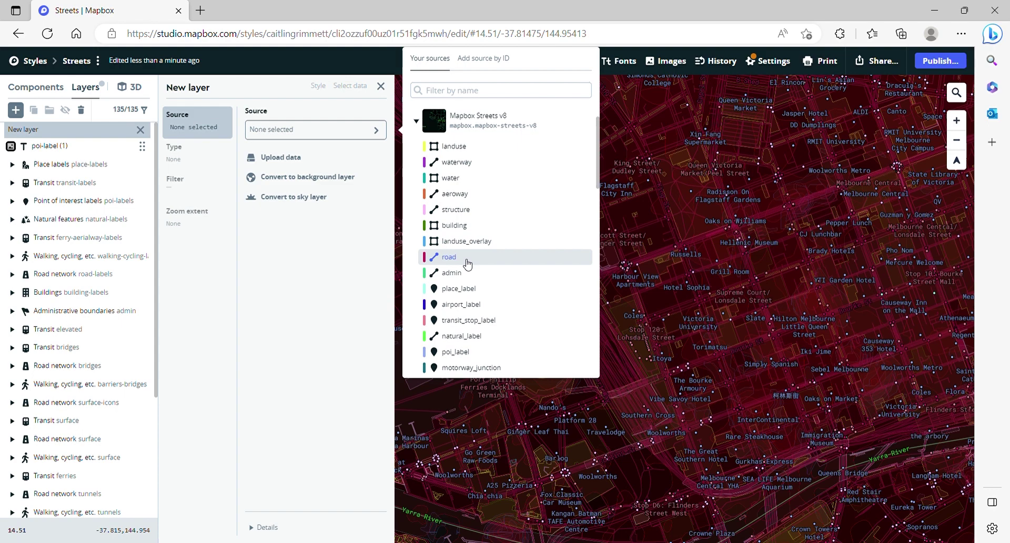
click(468, 258)
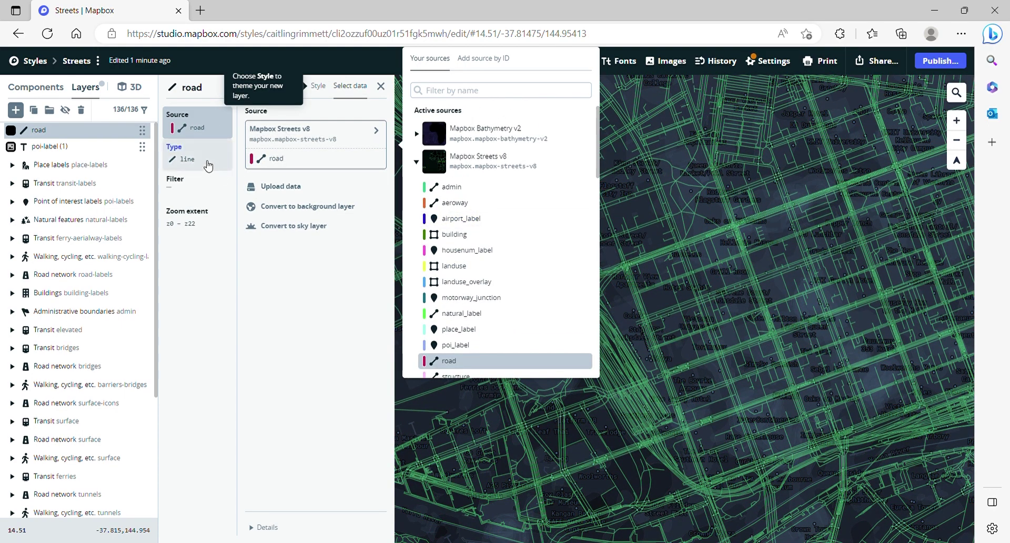
Create a filter on the road layer so that only features whose bike_lane value is both are included.
click(221, 164)
click(221, 164)
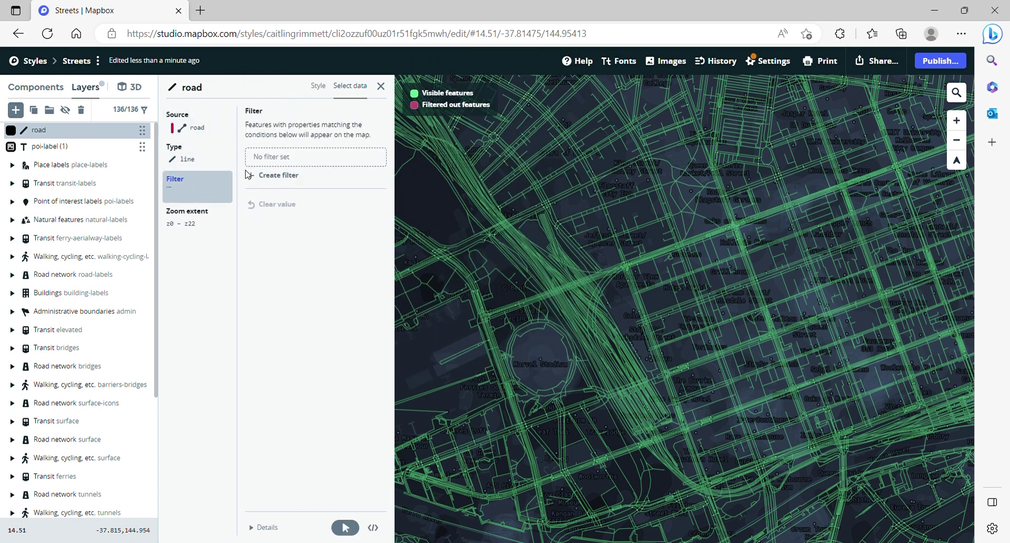
click(268, 180)
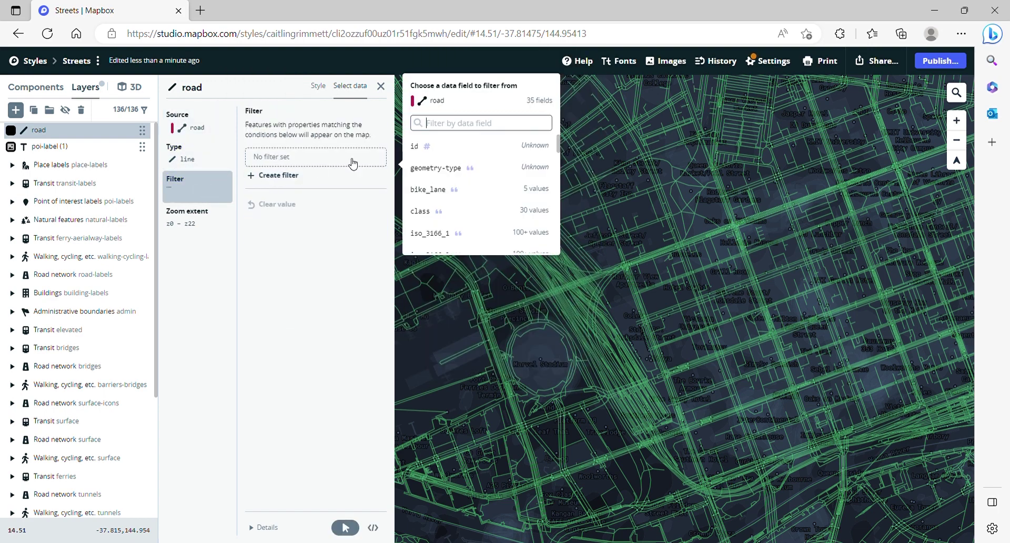
scroll(469, 202, down, 1)
scroll(469, 203, down, 3)
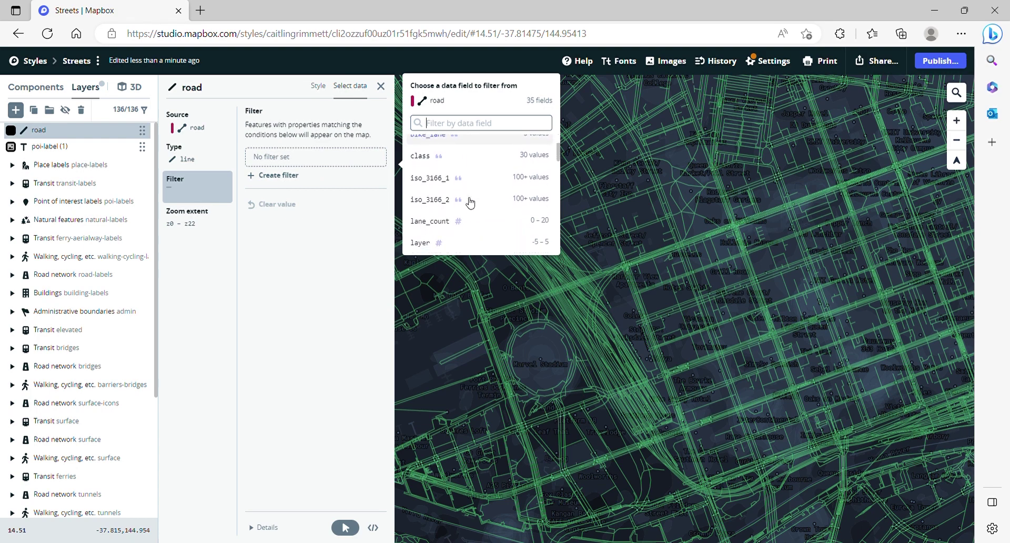
scroll(470, 203, up, 4)
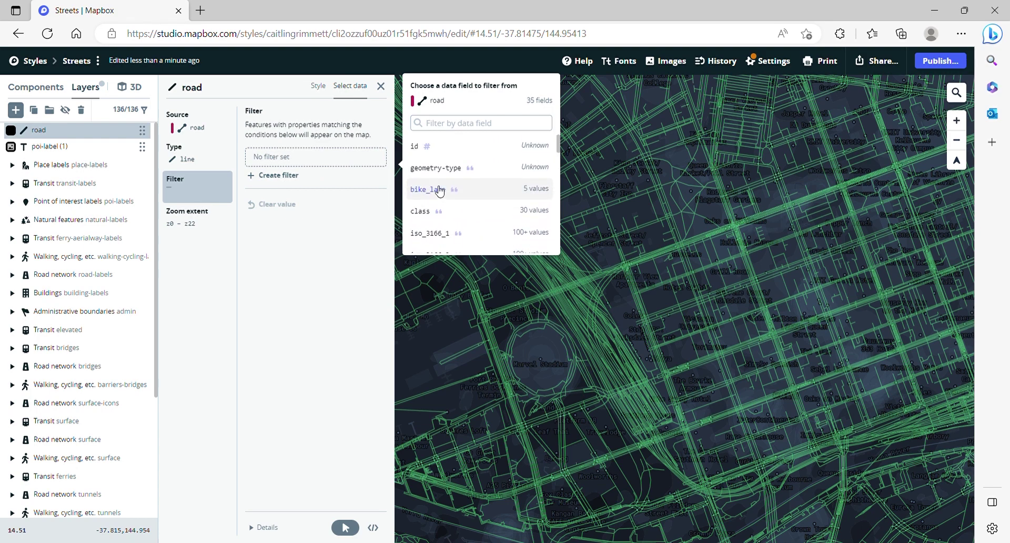
click(439, 188)
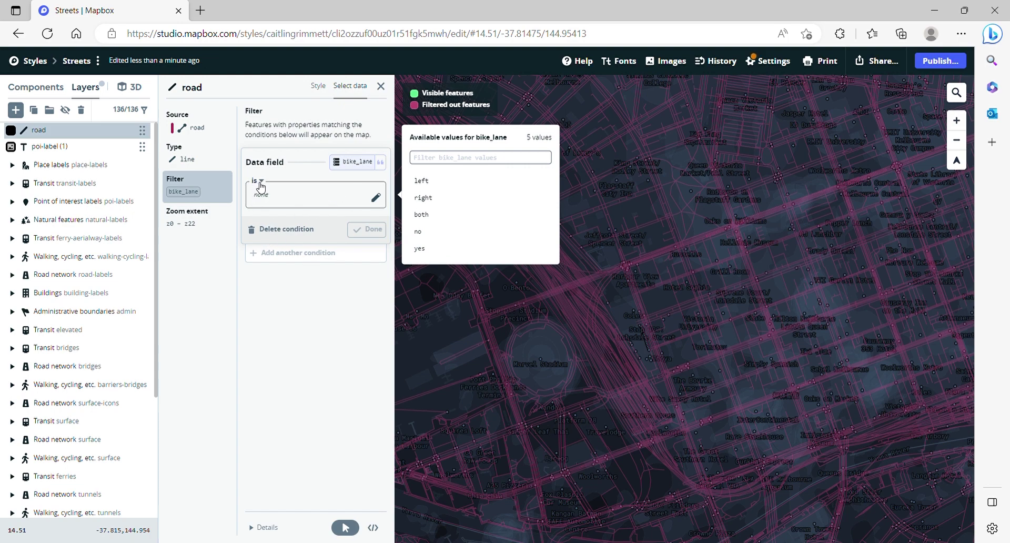
click(433, 216)
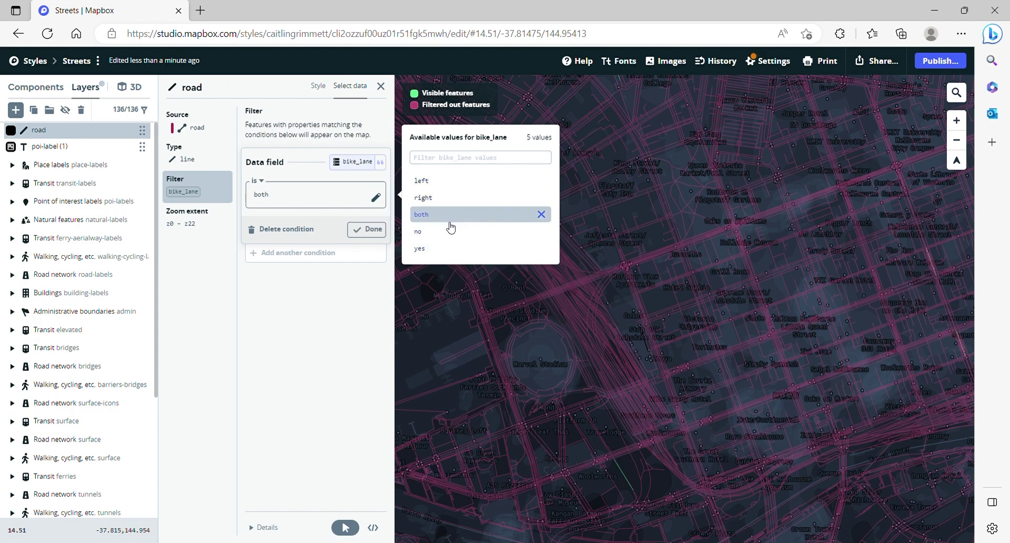
click(367, 229)
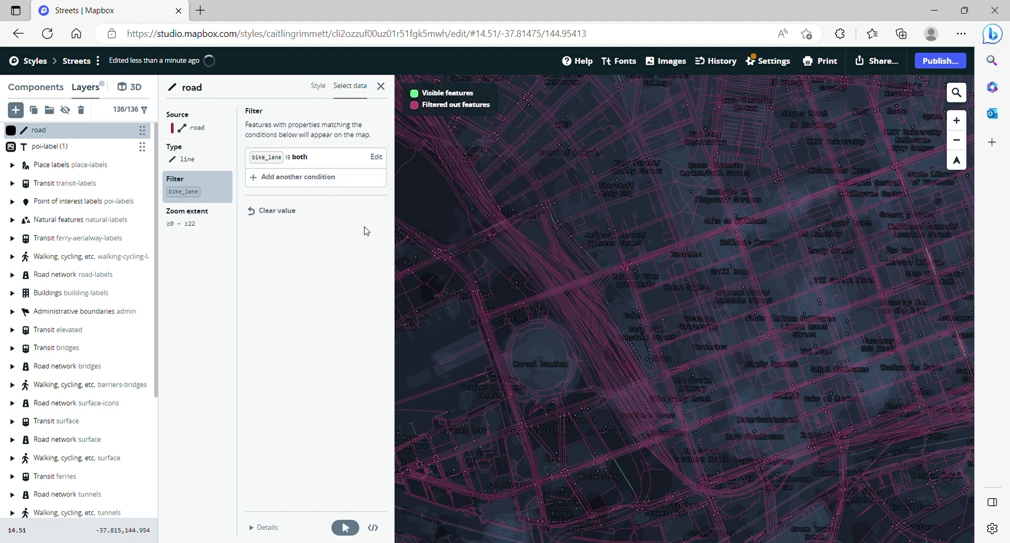
Style the road layer with a red line color, rgb(255, 15, 15), and a line width of 5 px.
click(318, 87)
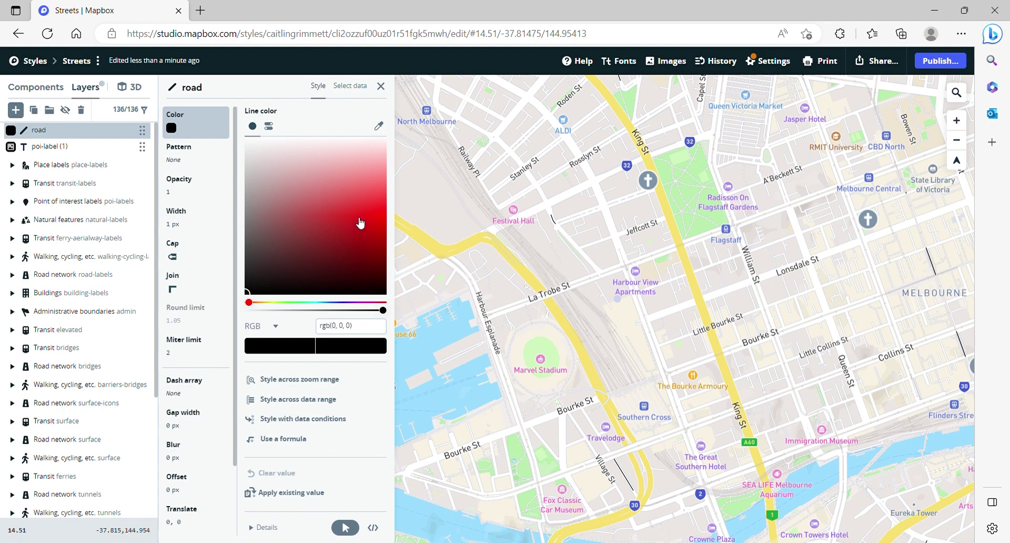
drag(360, 223, 384, 211)
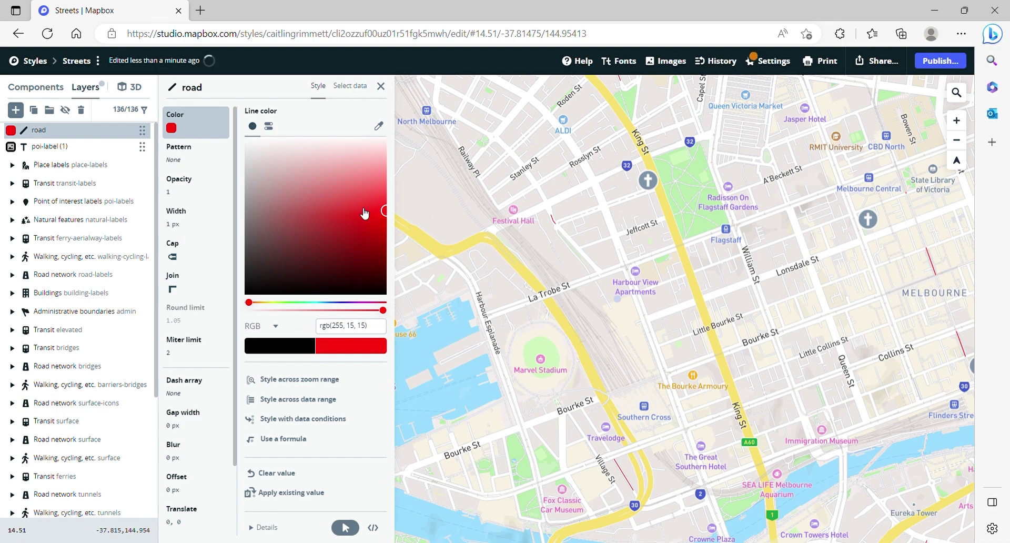
click(194, 217)
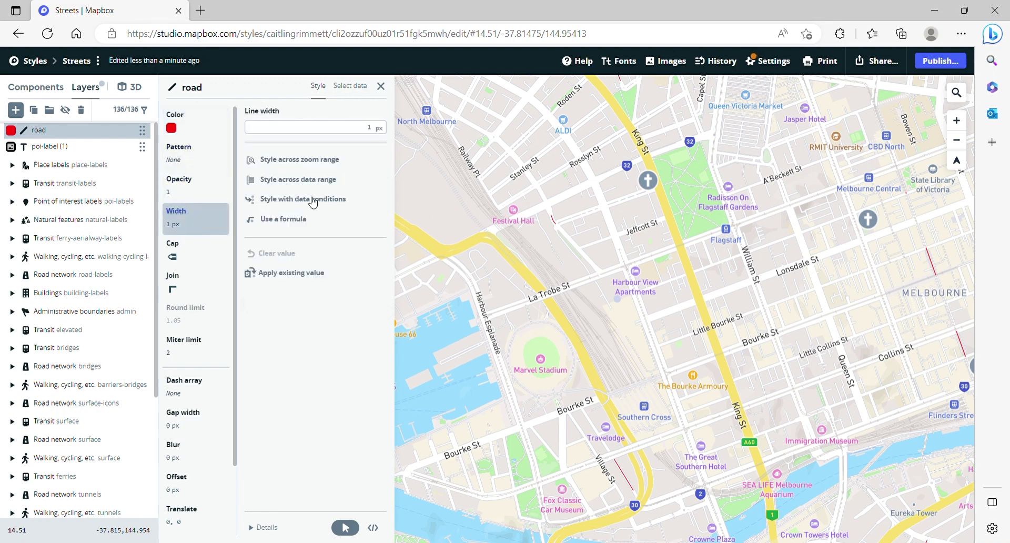
click(343, 130)
text(3)
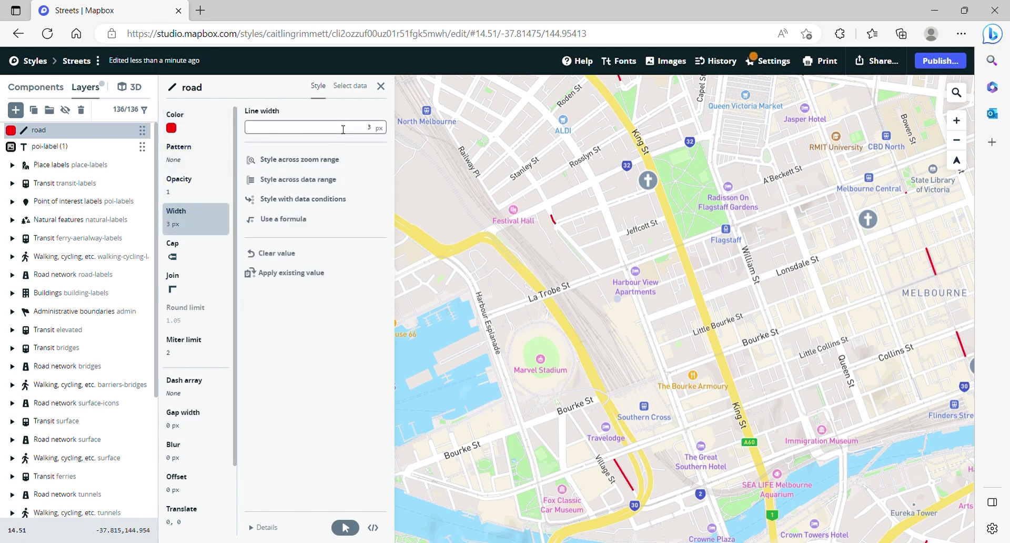
key(BackSpace)
text(5)
click(461, 265)
Move the road layer down the layer order, between Buildings building-labels and Administrative boundaries.
scroll(463, 401, down, 3)
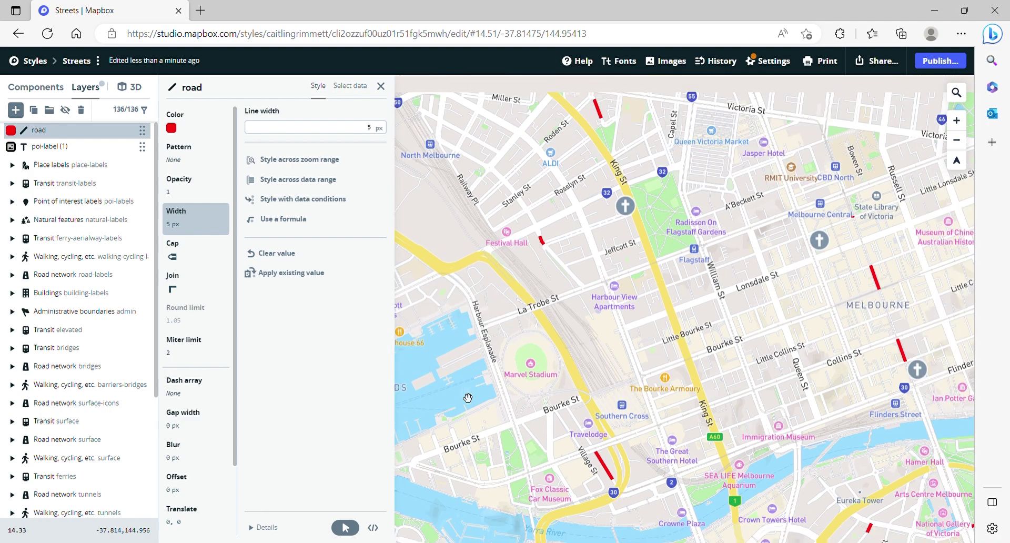
drag(639, 354, 579, 389)
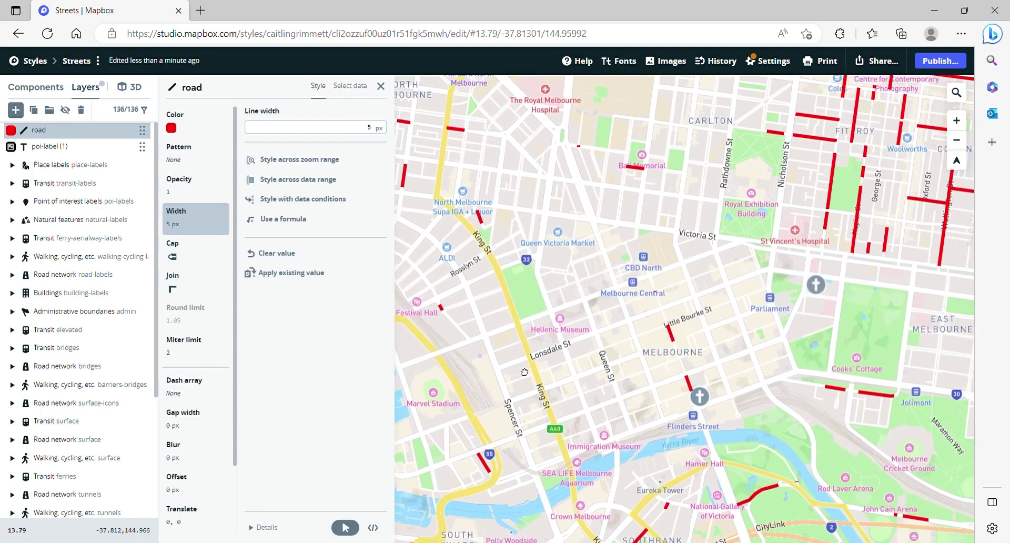
drag(638, 353, 724, 242)
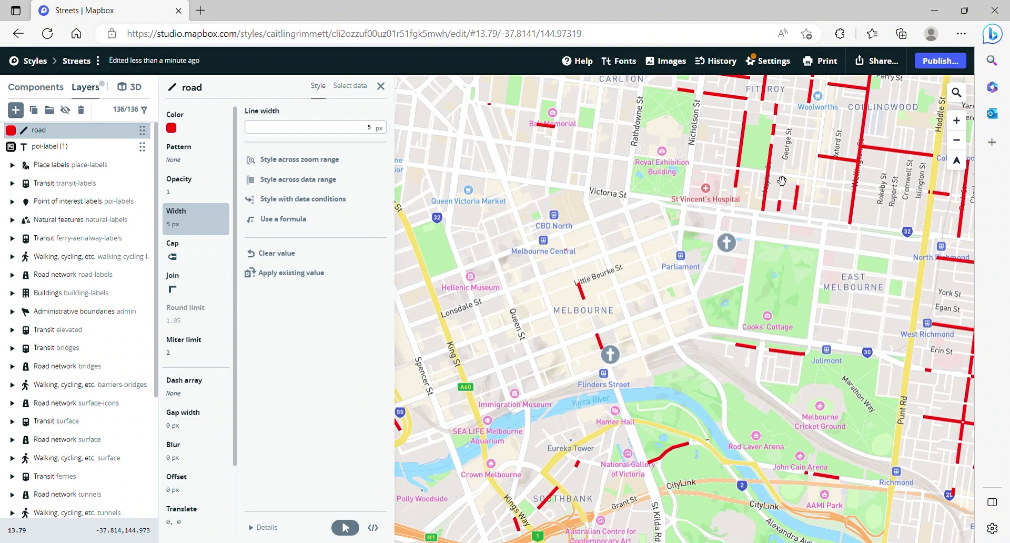
scroll(782, 180, up, 1)
scroll(774, 180, up, 2)
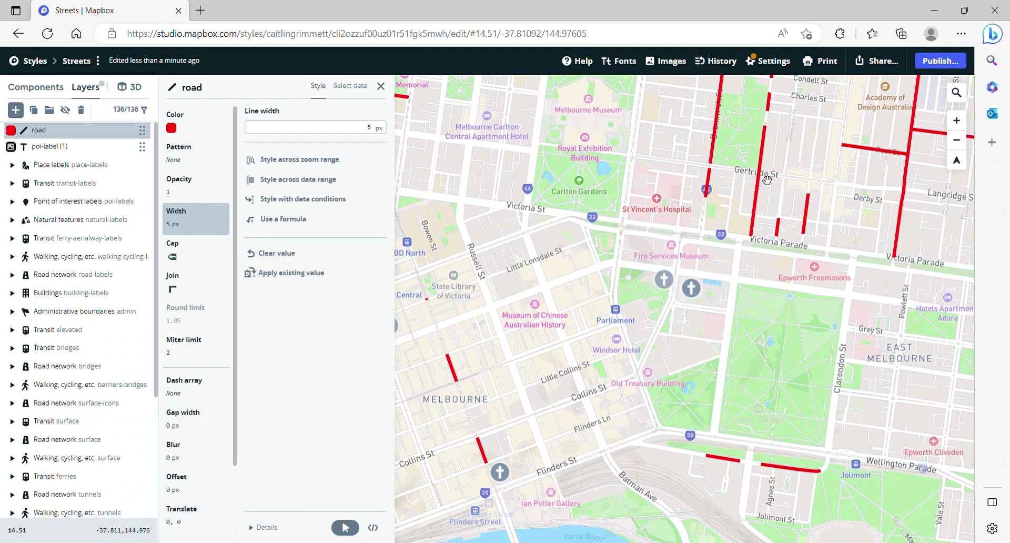
scroll(764, 181, down, 2)
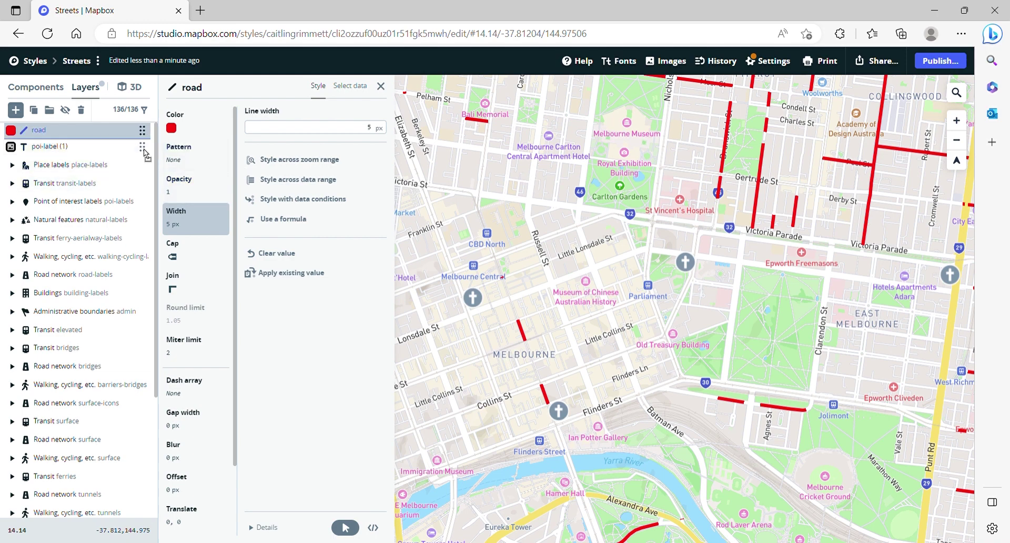
drag(148, 152, 146, 317)
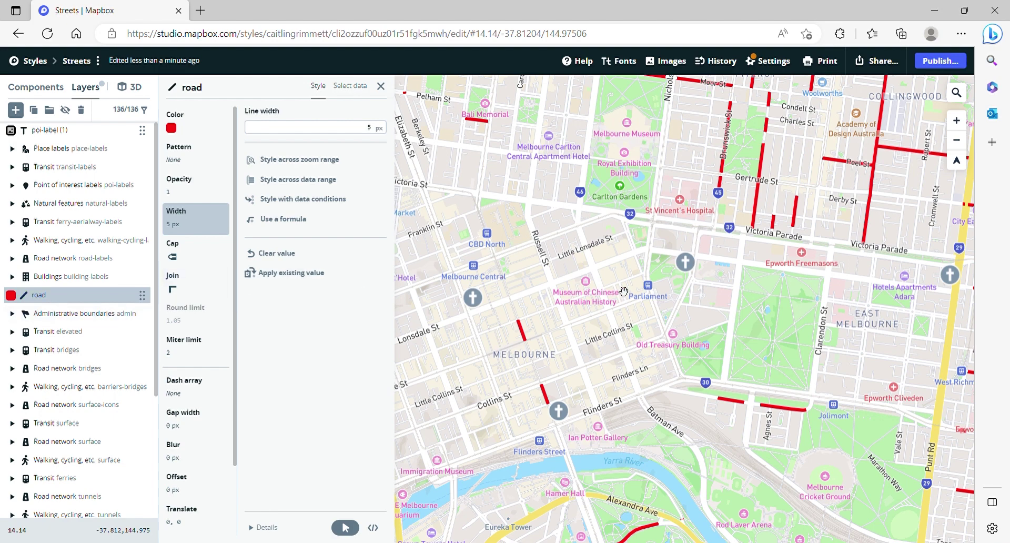
scroll(672, 313, down, 2)
scroll(590, 305, up, 1)
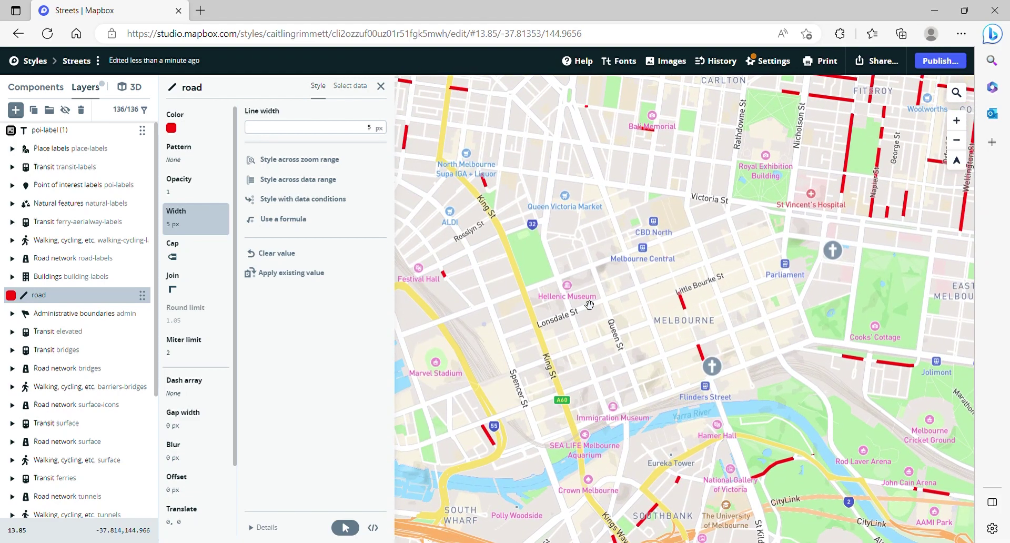
drag(755, 214, 779, 221)
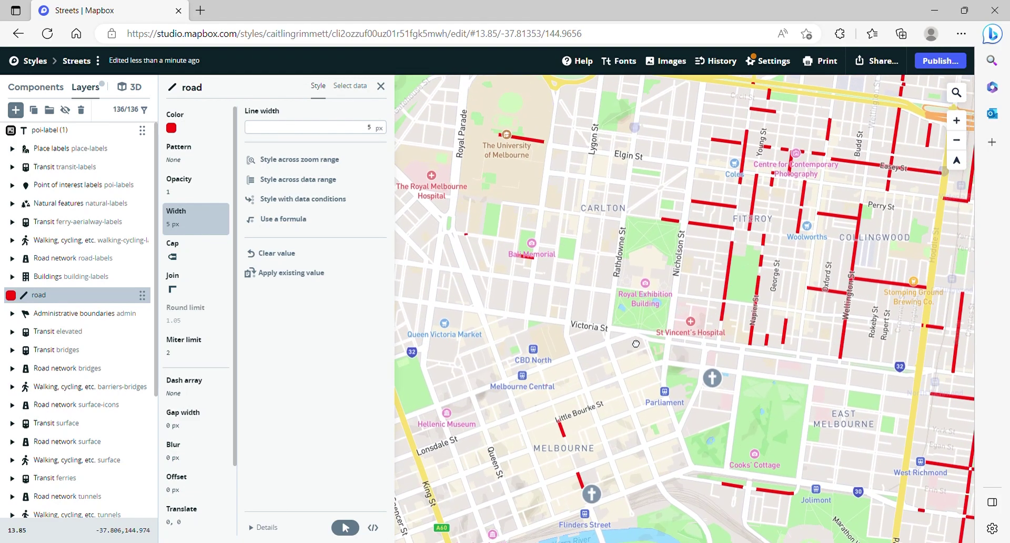